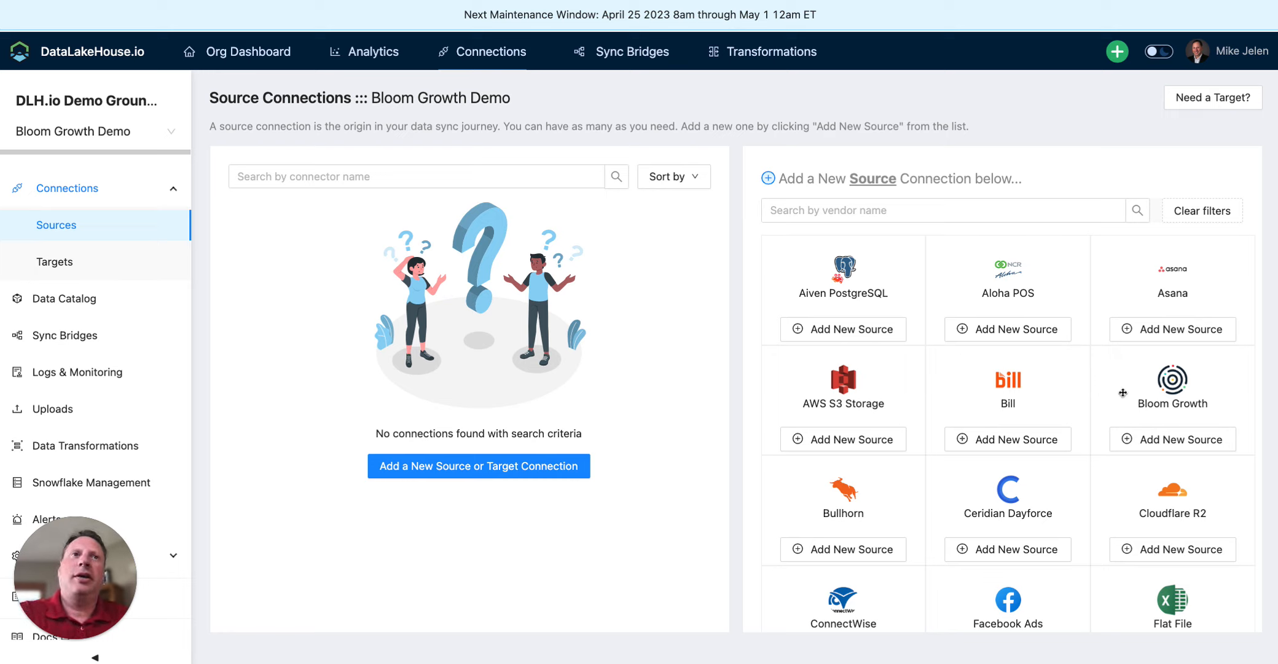
Add a new Bloom Growth source connection and name it "Demo Bloom Growth"
{"action": "left_click", "coordinate": [1154, 439]}
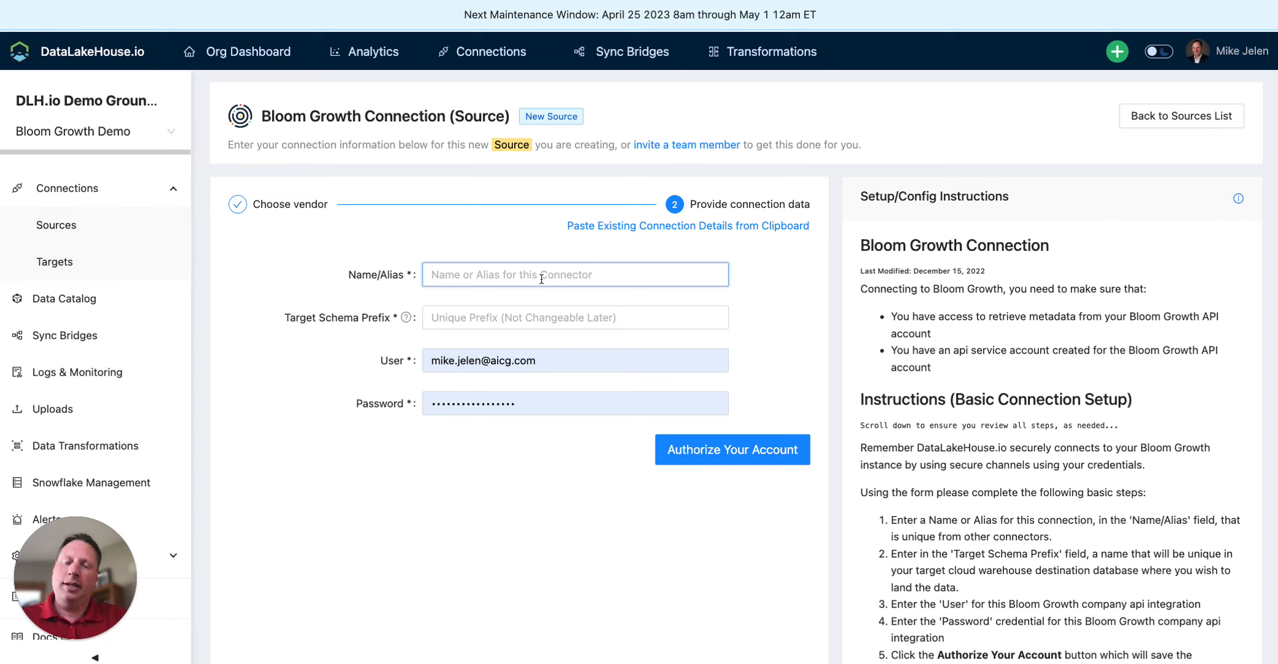
{"action": "type", "text": "Demo "}
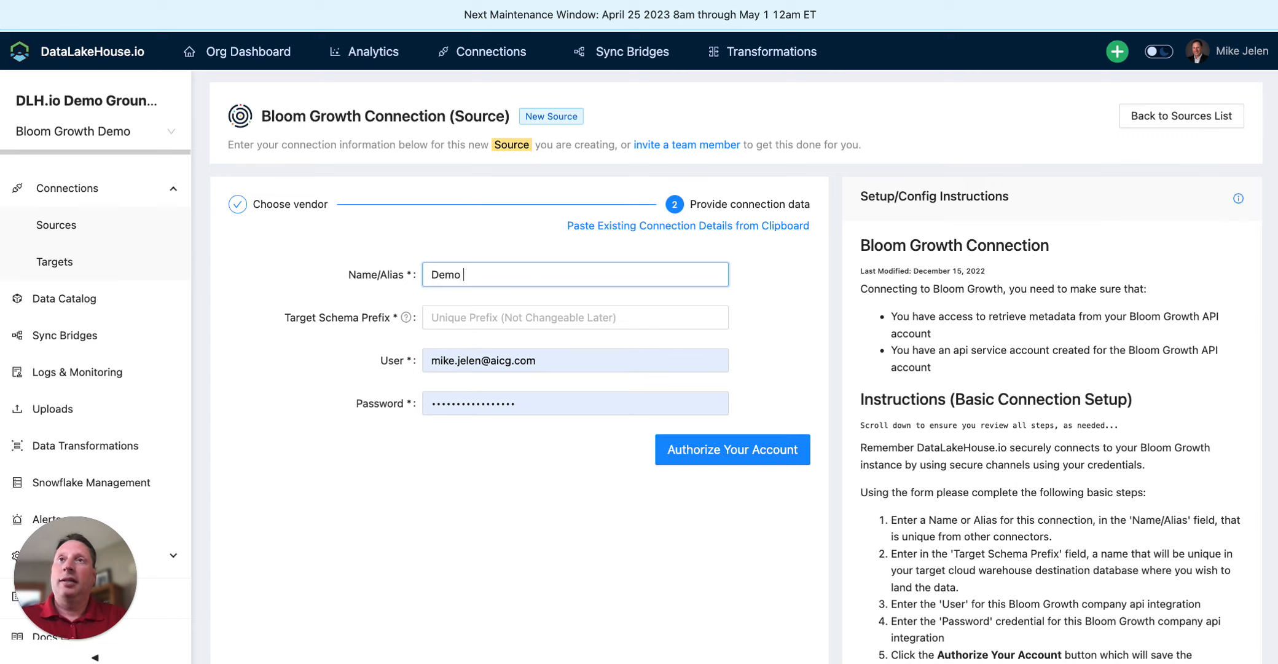
{"action": "type", "text": "Bl"}
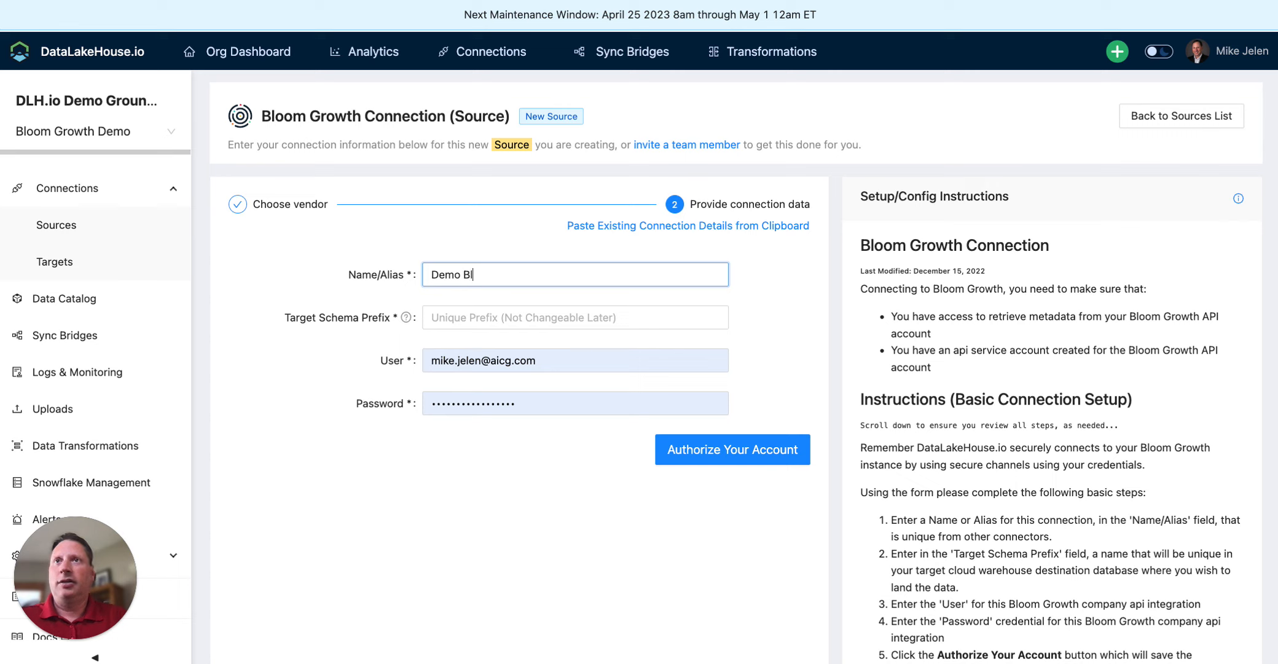
{"action": "type", "text": "oom Growth"}
Set the connection's target schema prefix to BLOOMDEMO
{"action": "left_click", "coordinate": [432, 317]}
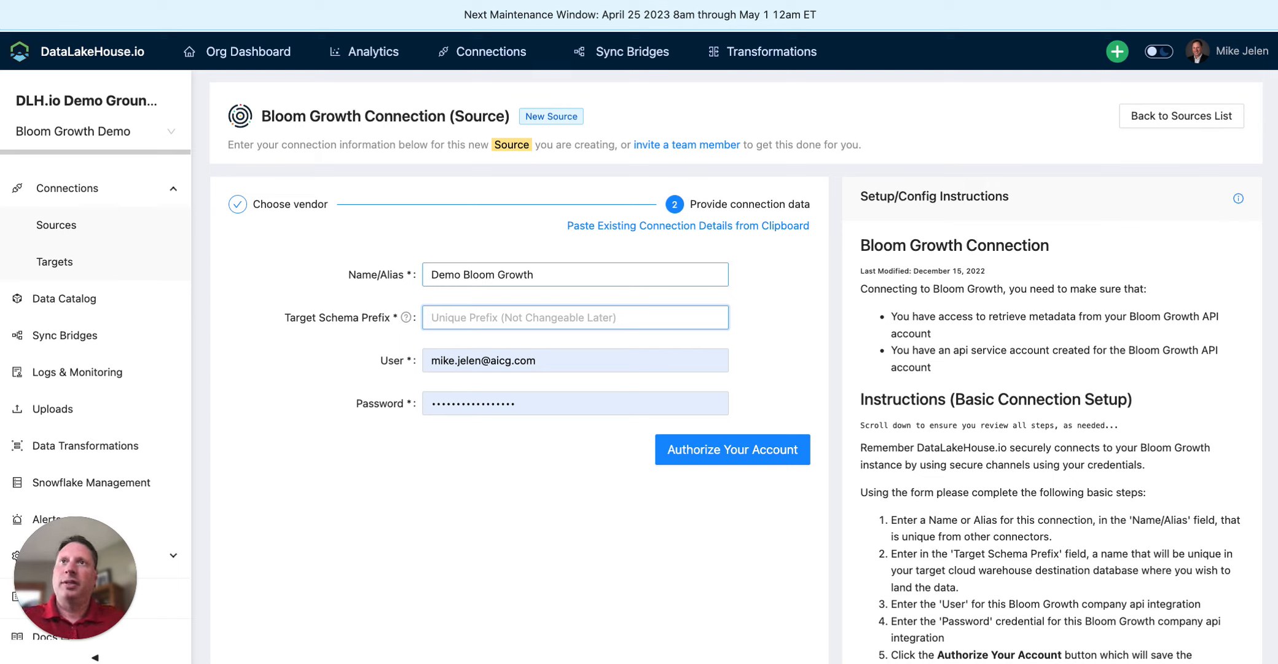
{"action": "type", "text": "BL"}
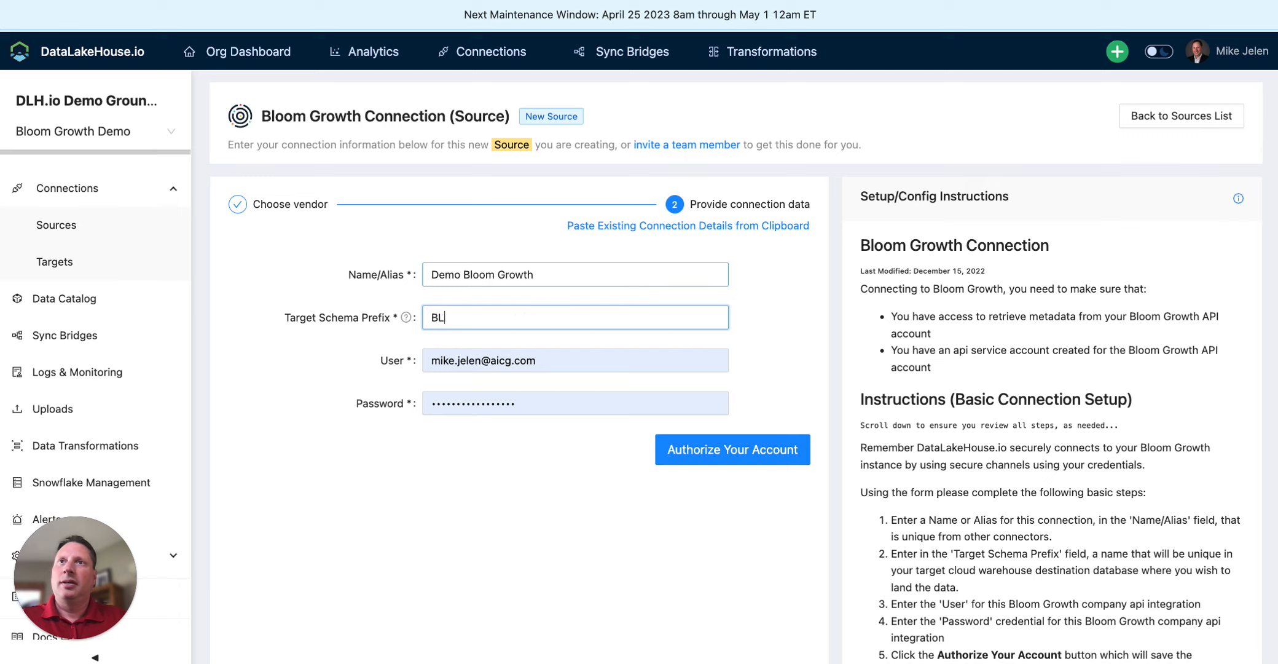
{"action": "type", "text": "OOMG"}
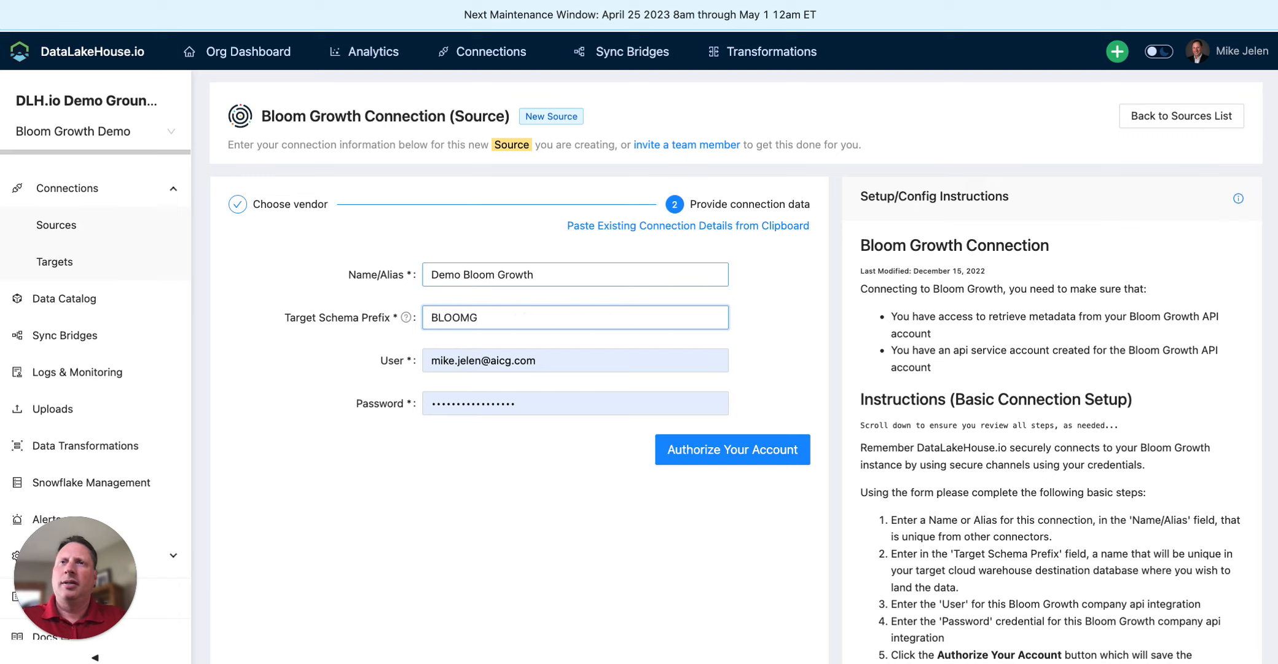
{"action": "key", "text": "BackSpace"}
{"action": "type", "text": "DEMO"}
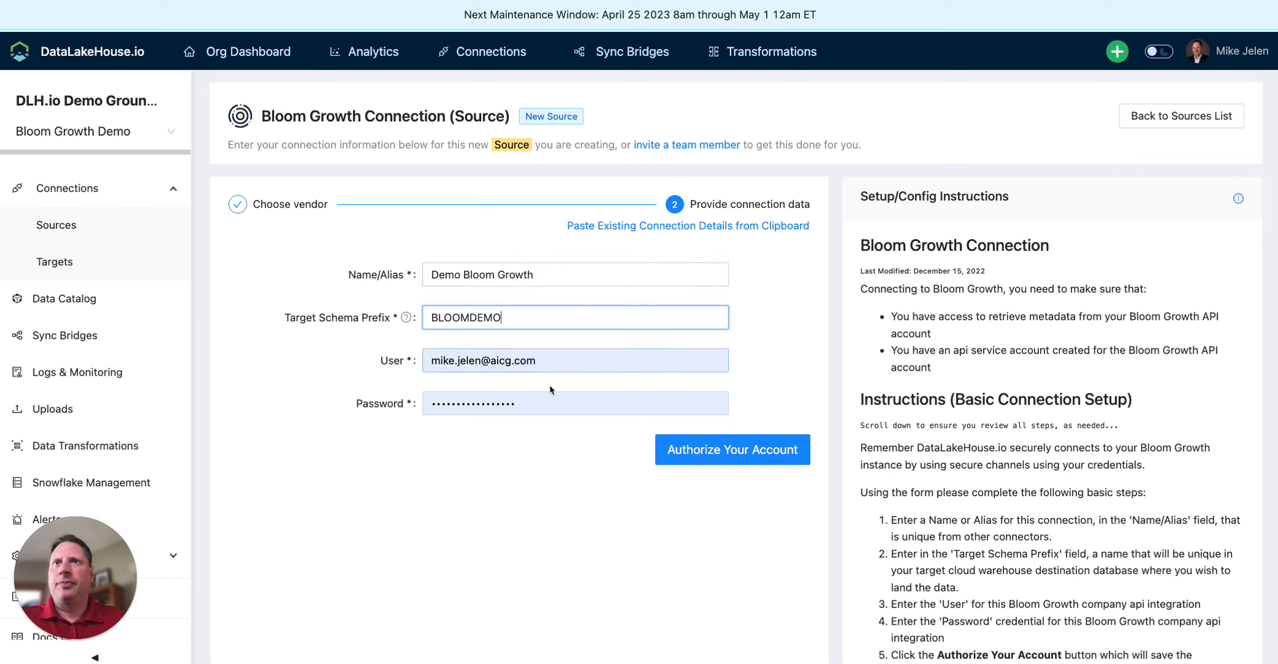
Replace the prefilled password with the Bloom Growth account password and authorize the account
{"action": "left_click_drag", "start_coordinate": [524, 403], "coordinate": [422, 401]}
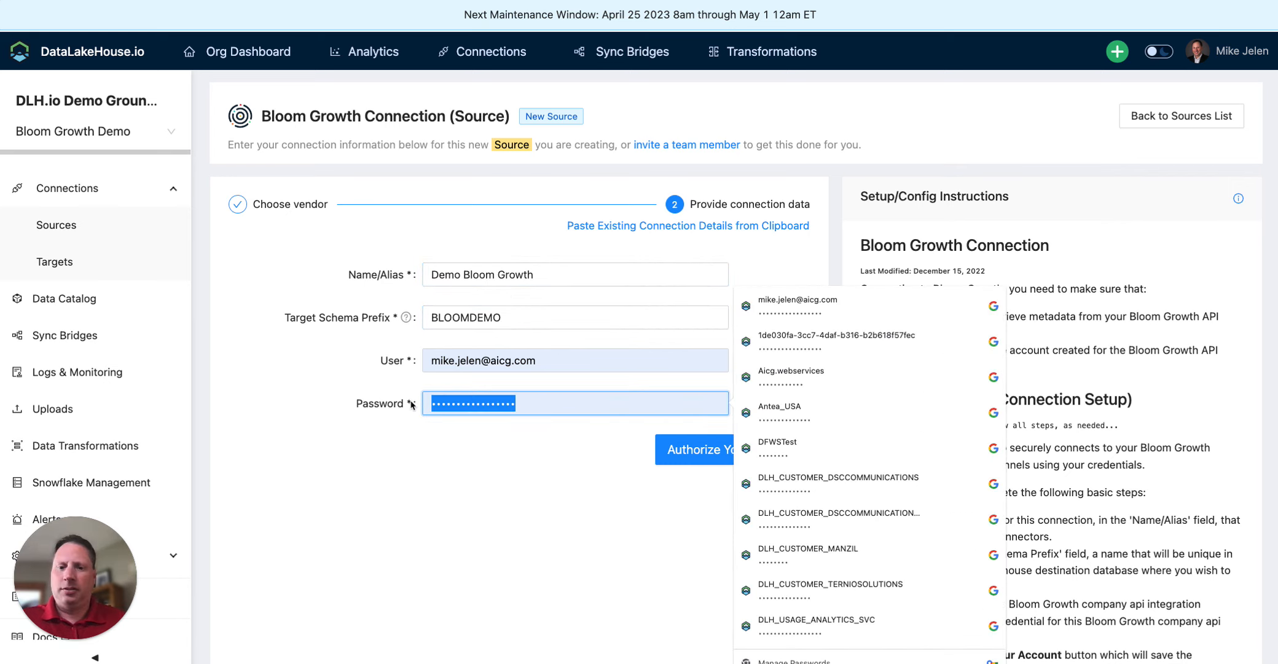
{"action": "key", "text": "ctrl+v"}
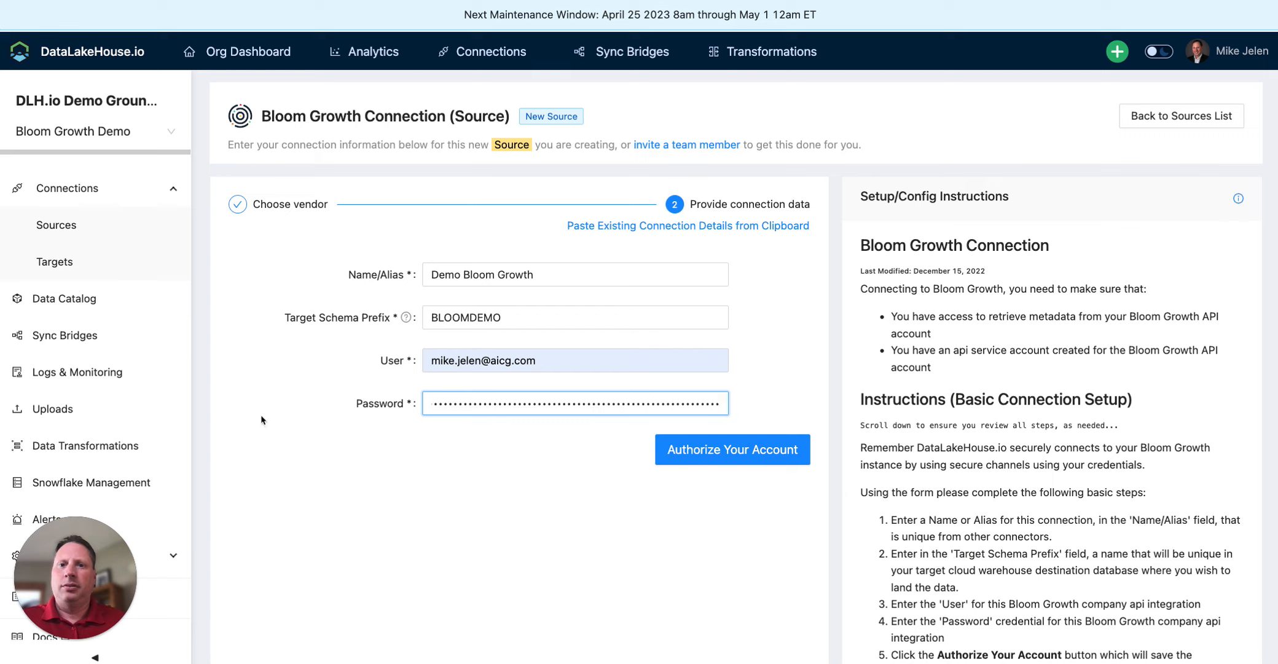
{"action": "key", "text": "Tab"}
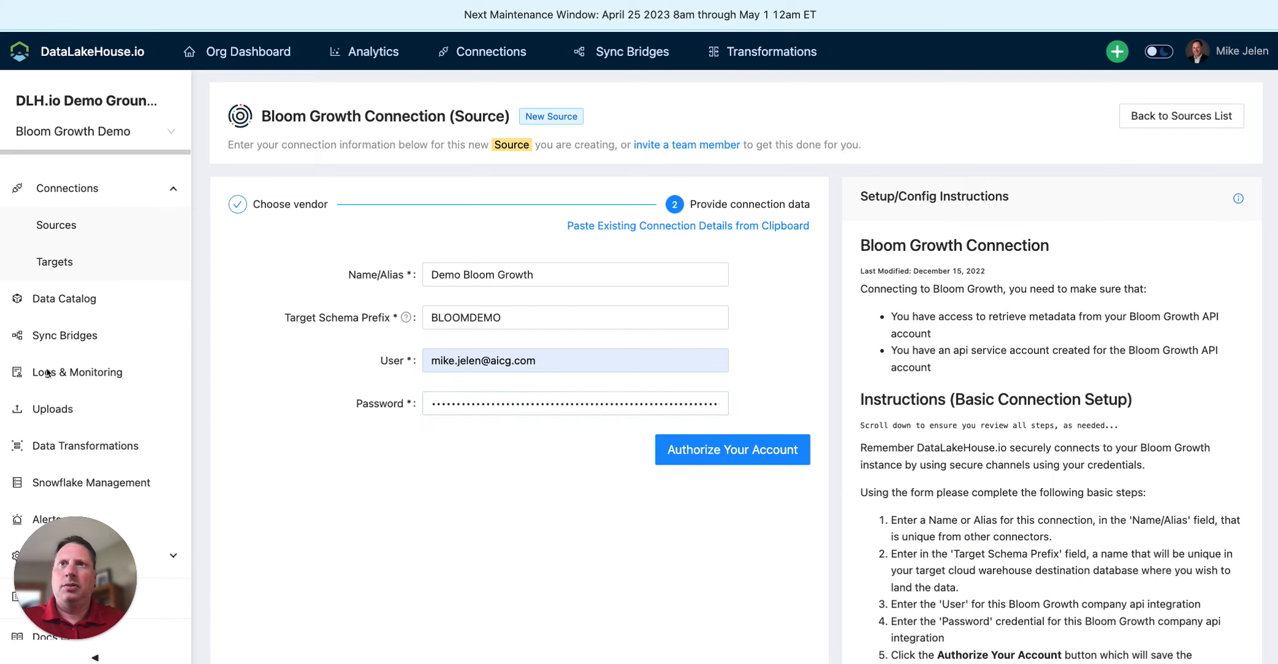
{"action": "left_click", "coordinate": [487, 407]}
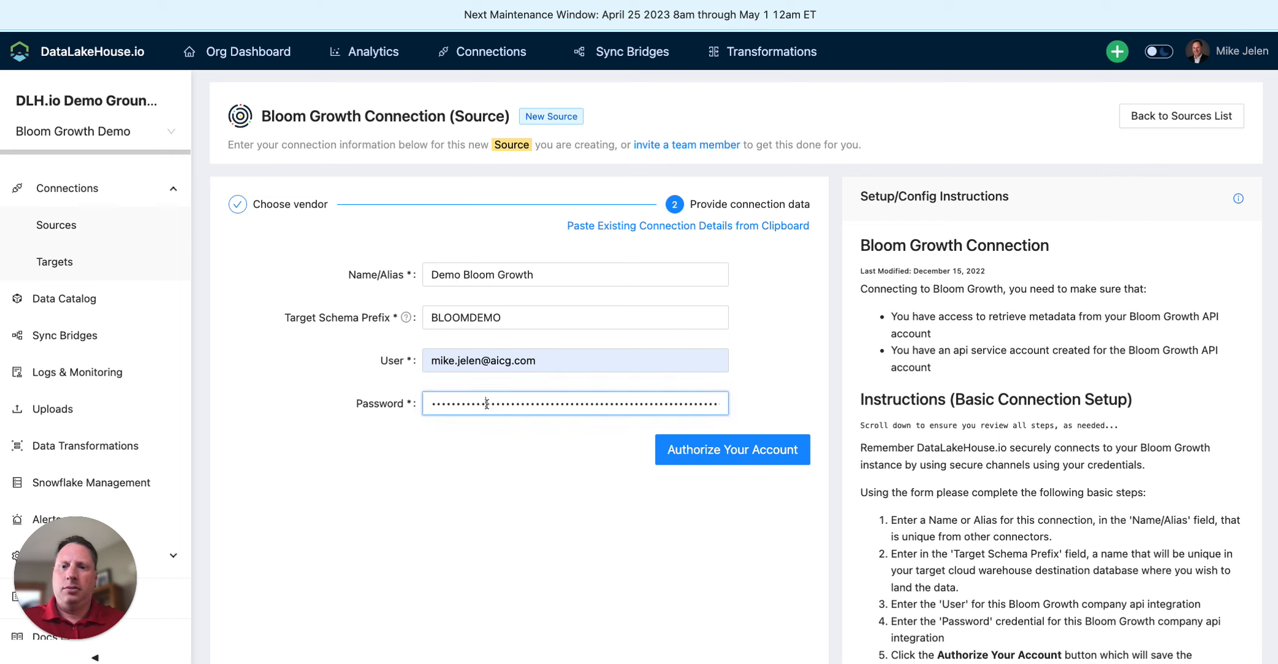
{"action": "double_click", "coordinate": [487, 404]}
{"action": "key", "text": "BackSpace"}
{"action": "key", "text": "ctrl+v"}
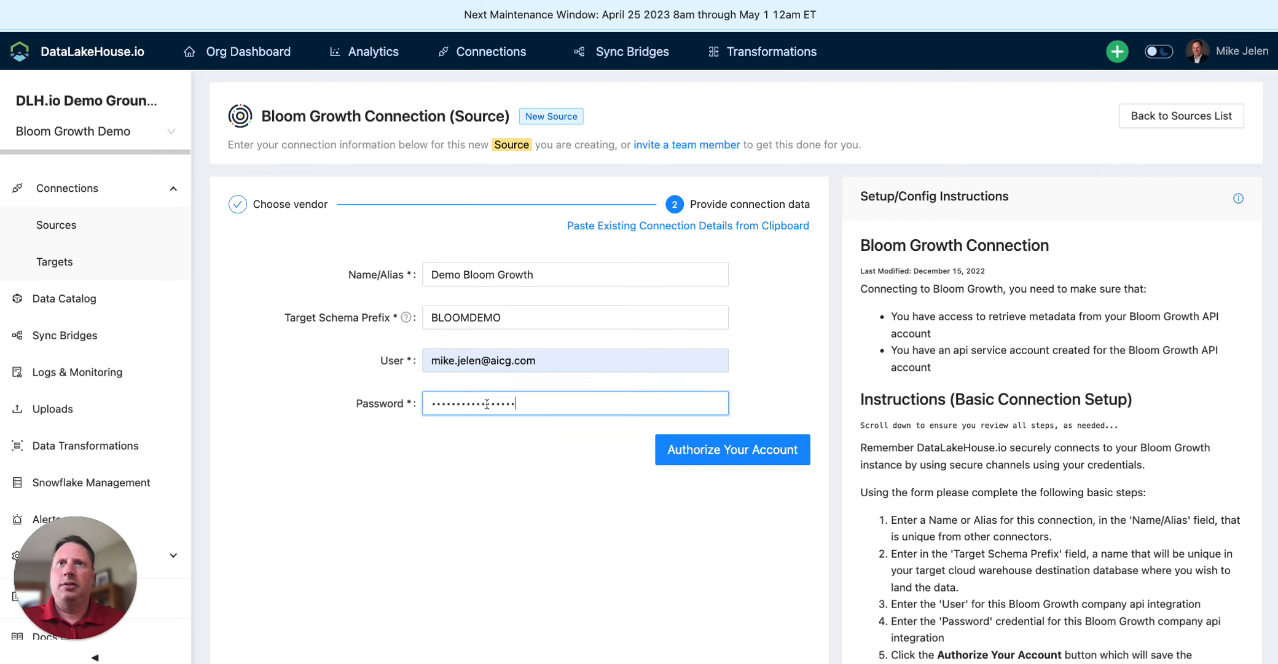
{"action": "left_click", "coordinate": [705, 453]}
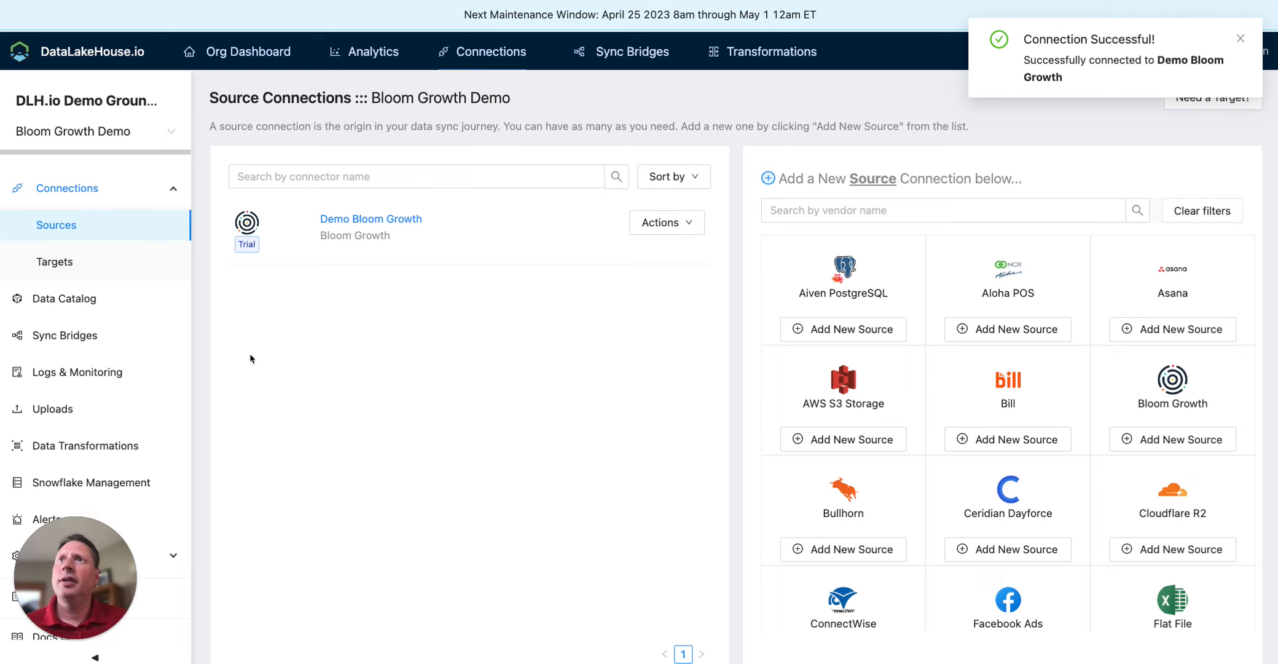
Open the existing Snowflake_Target connection among the target connections and review its connection settings
{"action": "left_click", "coordinate": [71, 263]}
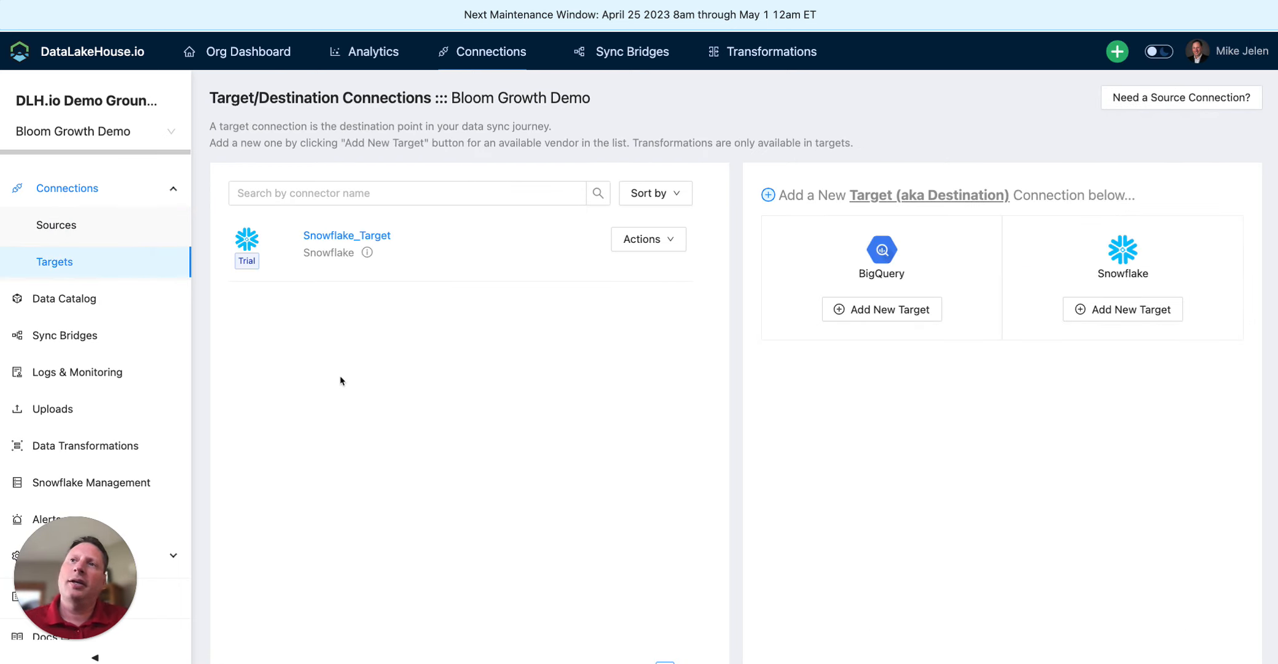
{"action": "left_click", "coordinate": [339, 237]}
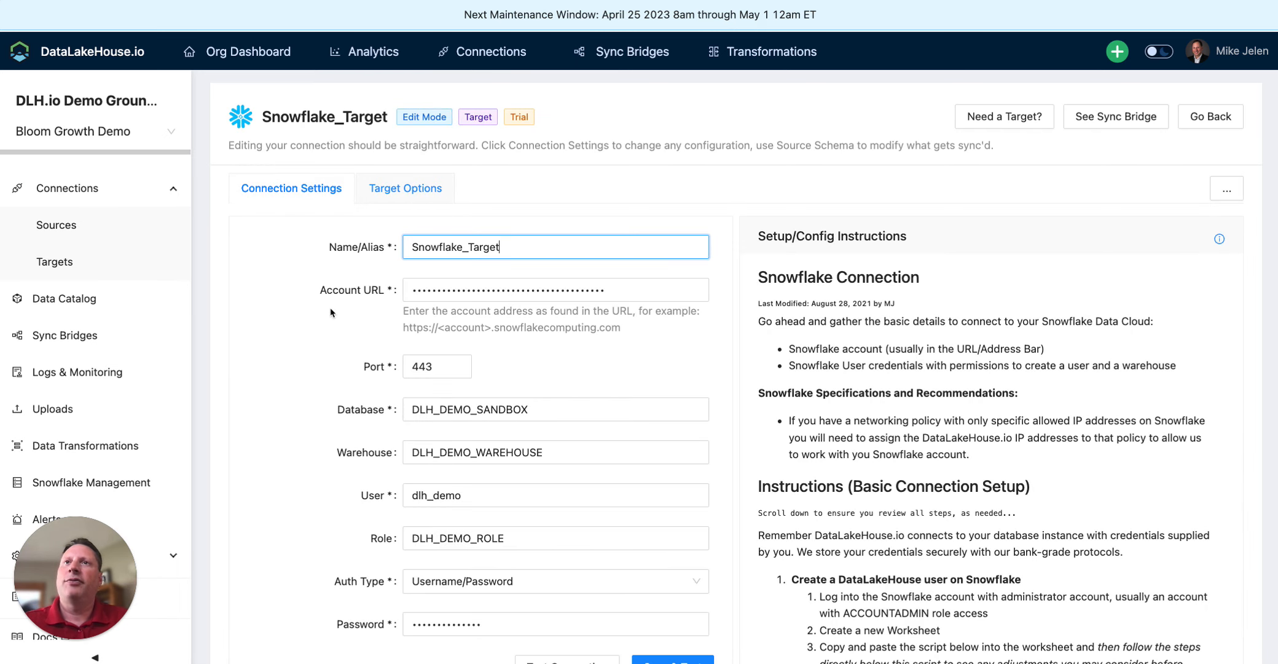
{"action": "scroll", "coordinate": [321, 325], "scroll_direction": "down", "scroll_amount": 1}
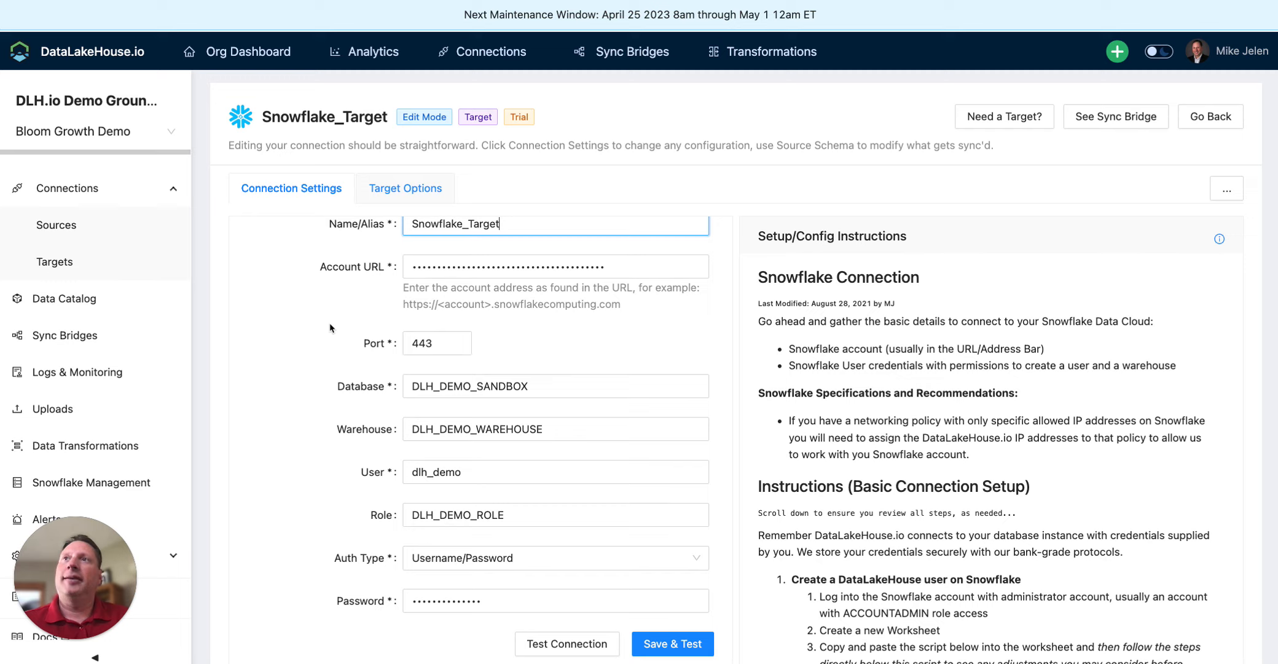
Create a new sync bridge and name it "Sync Bloom Growth"
{"action": "left_click", "coordinate": [83, 335]}
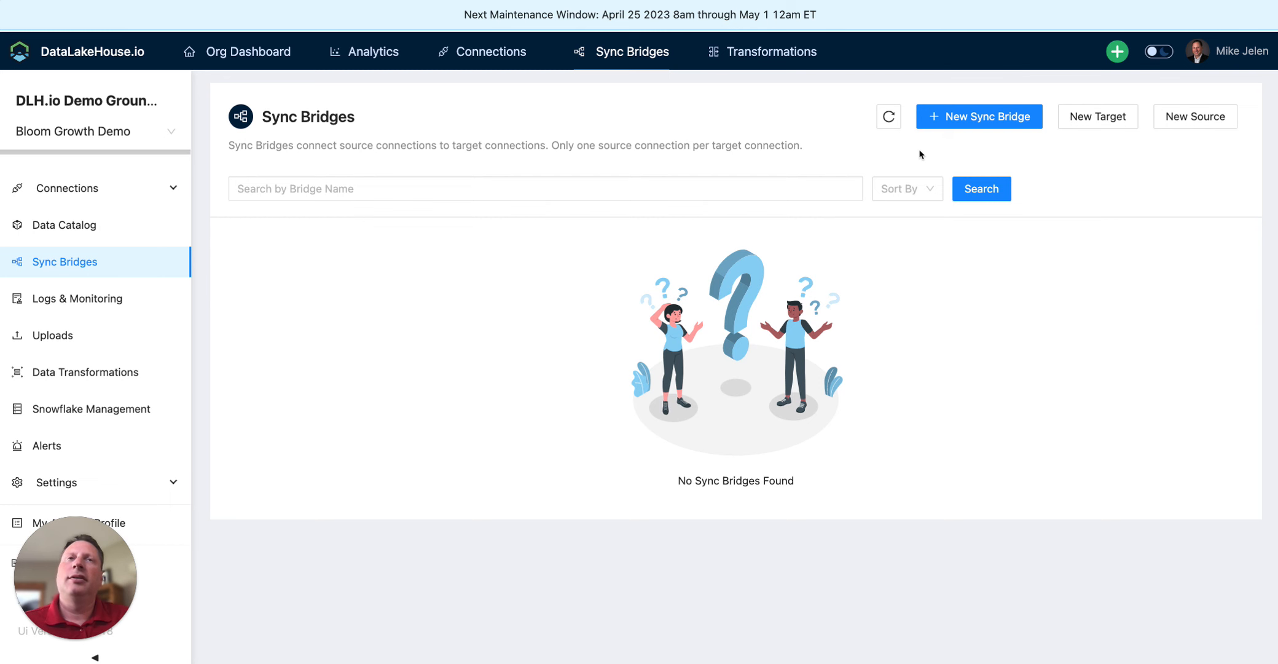
{"action": "left_click", "coordinate": [960, 122]}
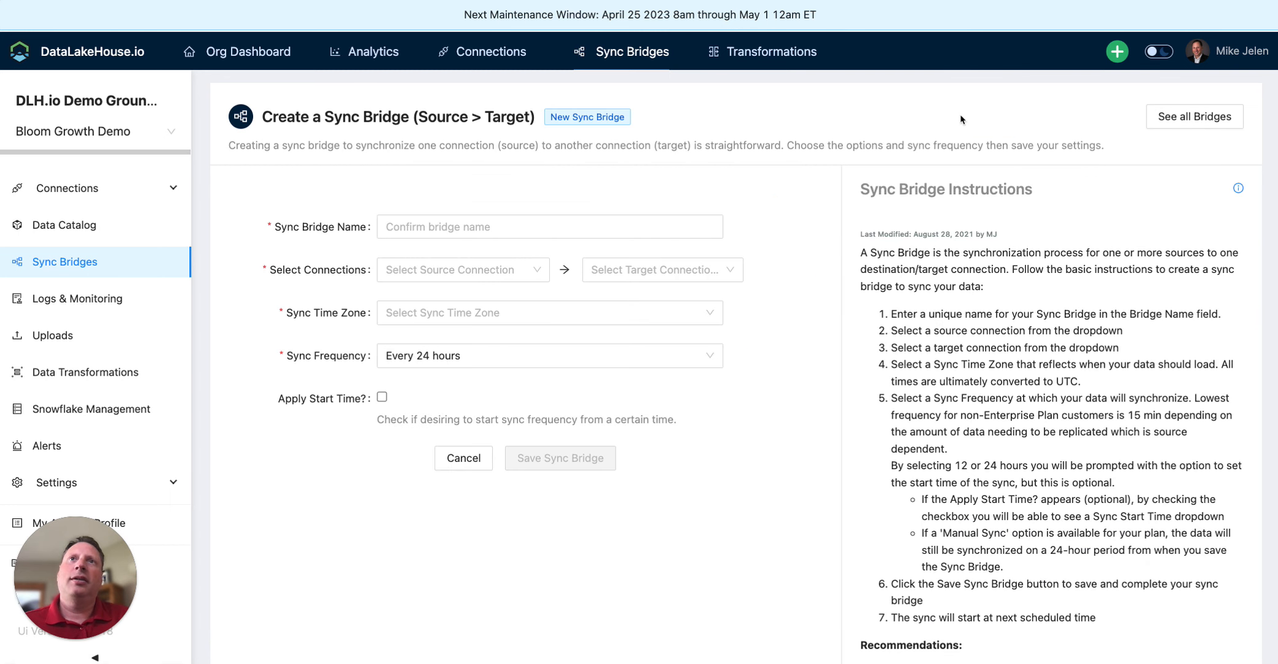
{"action": "left_click", "coordinate": [493, 224]}
{"action": "type", "text": "Sync Bloo"}
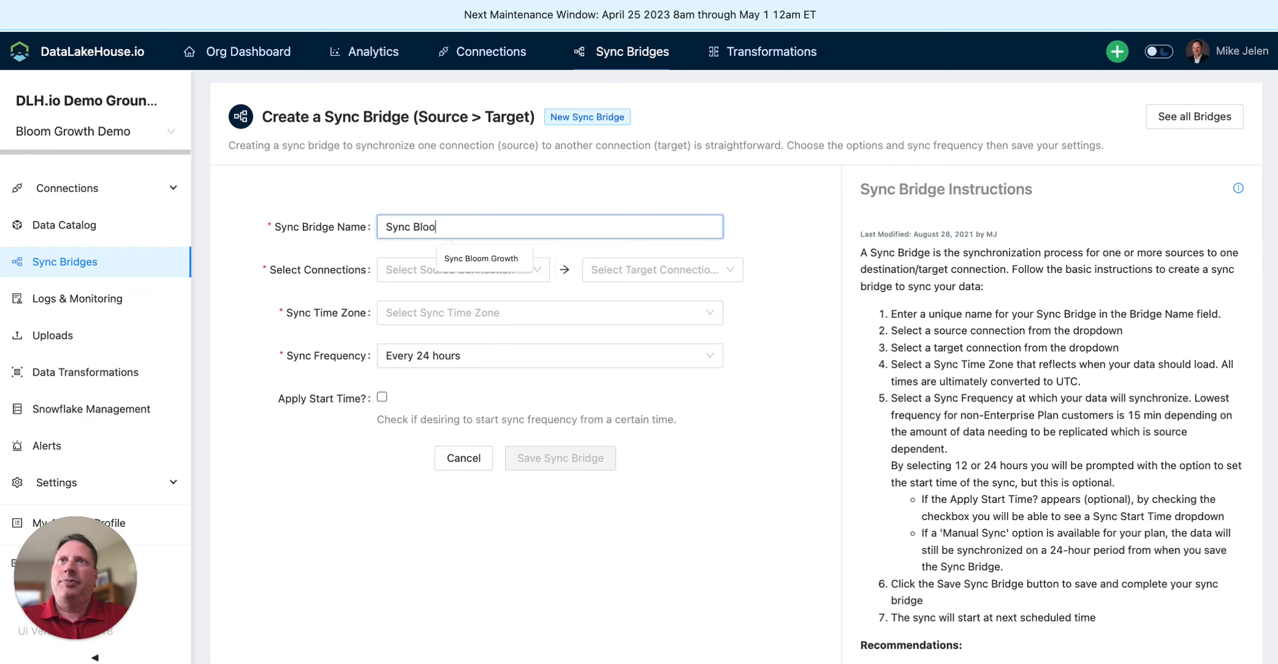
{"action": "left_click", "coordinate": [507, 258]}
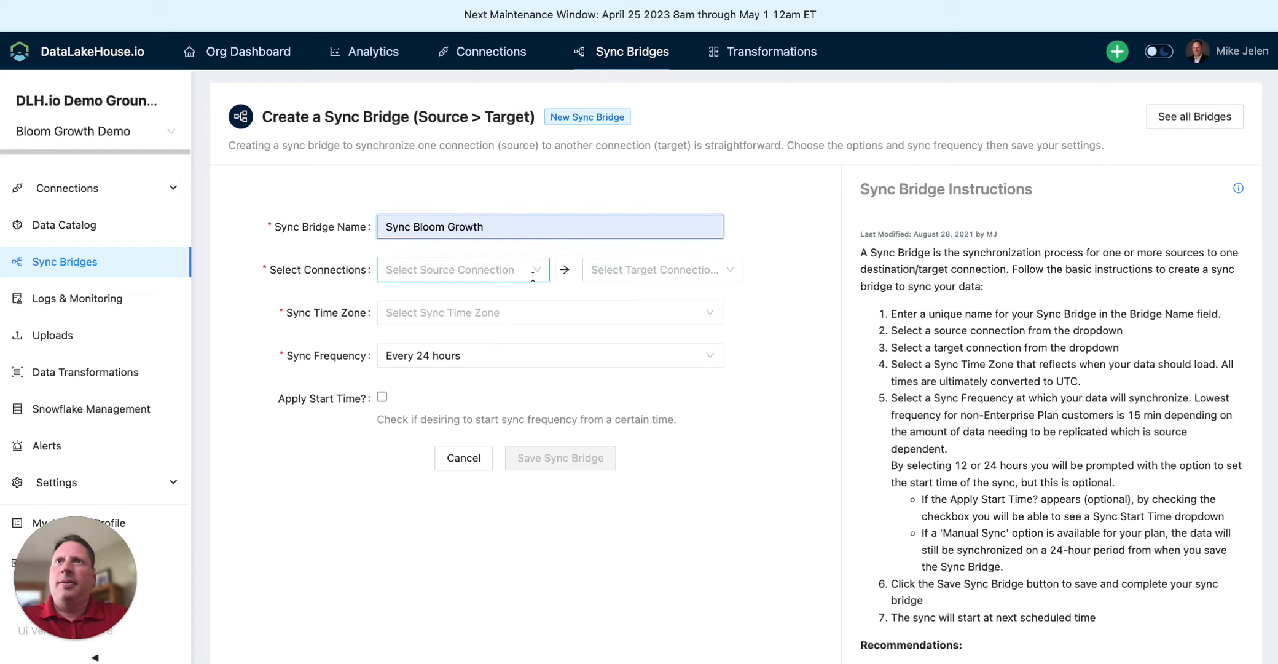
Select Demo Bloom Growth as the bridge's source connection and Snowflake_Target as its target connection
{"action": "left_click", "coordinate": [533, 275]}
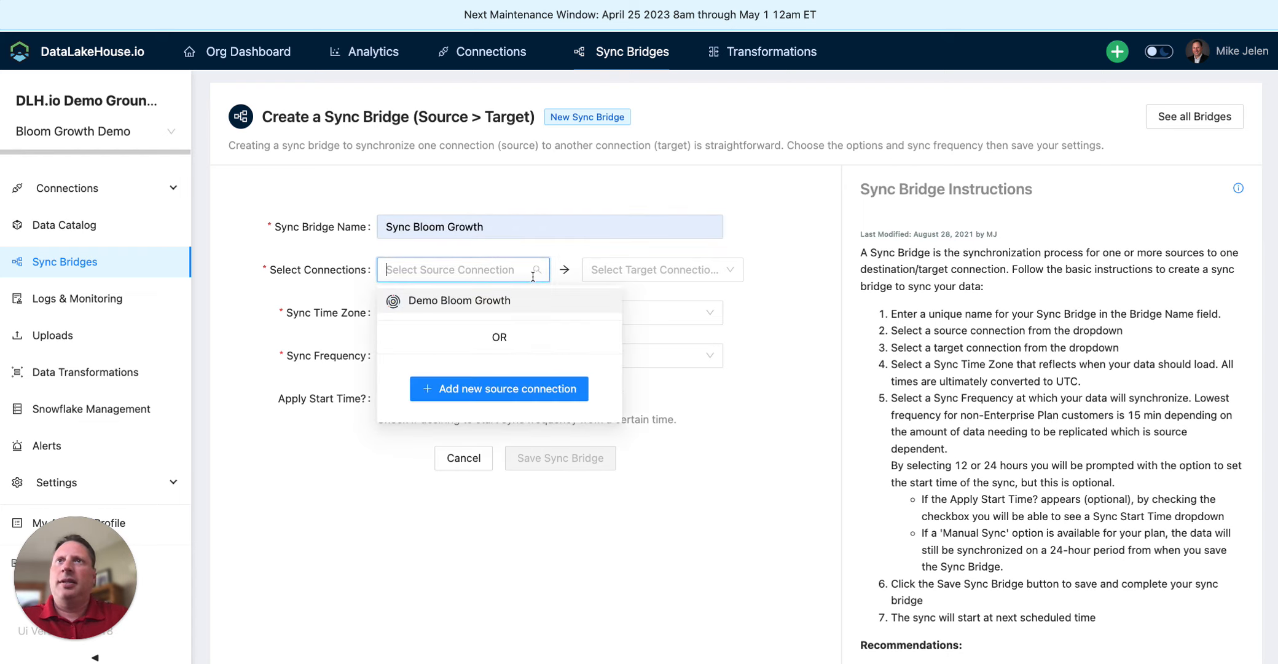
{"action": "left_click", "coordinate": [448, 301]}
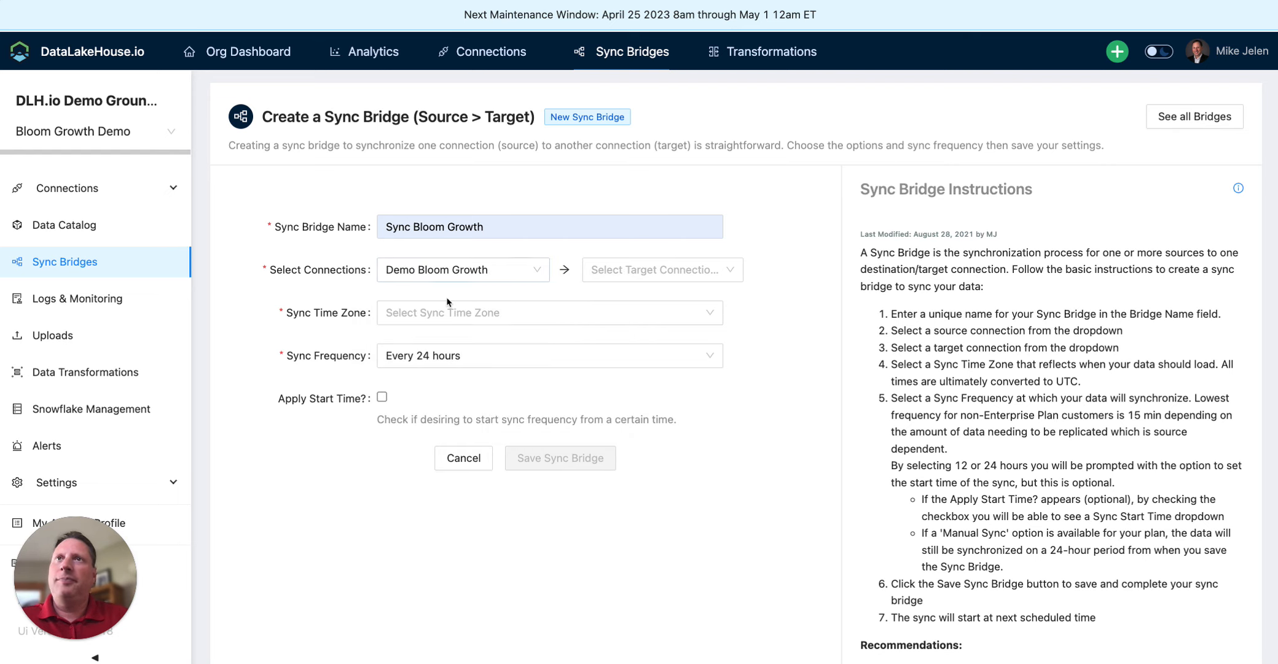
{"action": "left_click", "coordinate": [683, 270]}
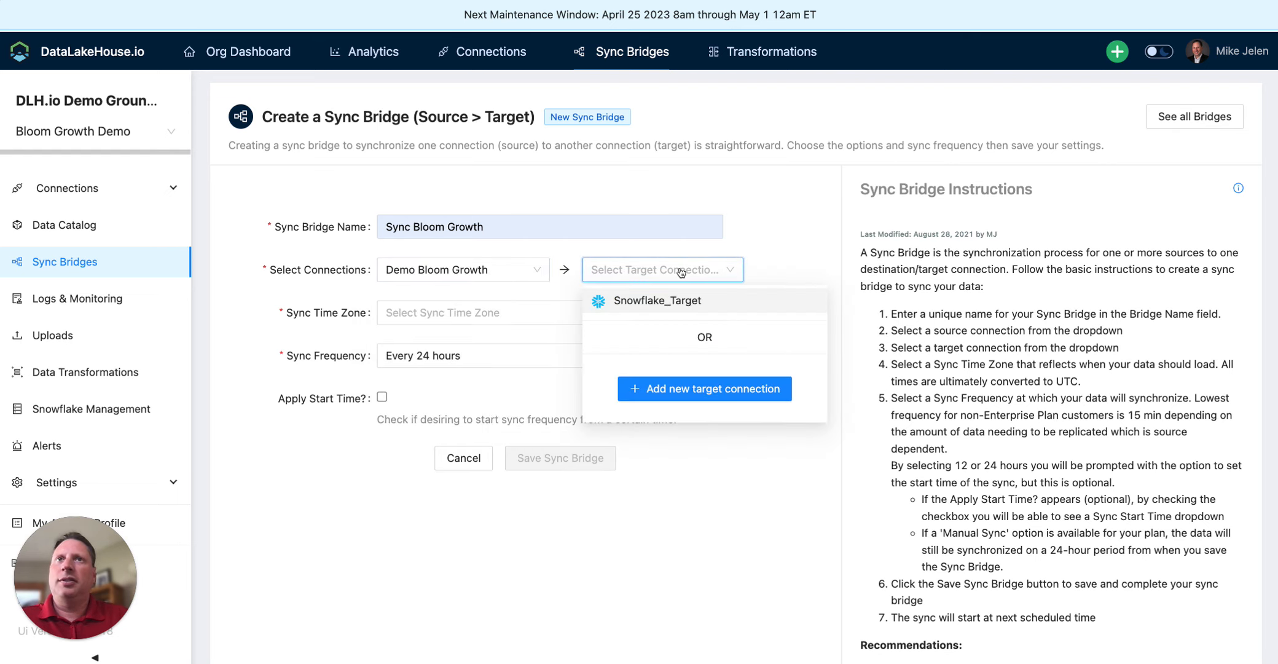
{"action": "left_click", "coordinate": [656, 300]}
Set the sync time zone to America/Chicago (GMT-6:00) and the frequency to every 1 hour, and save the sync bridge
{"action": "left_click", "coordinate": [492, 312]}
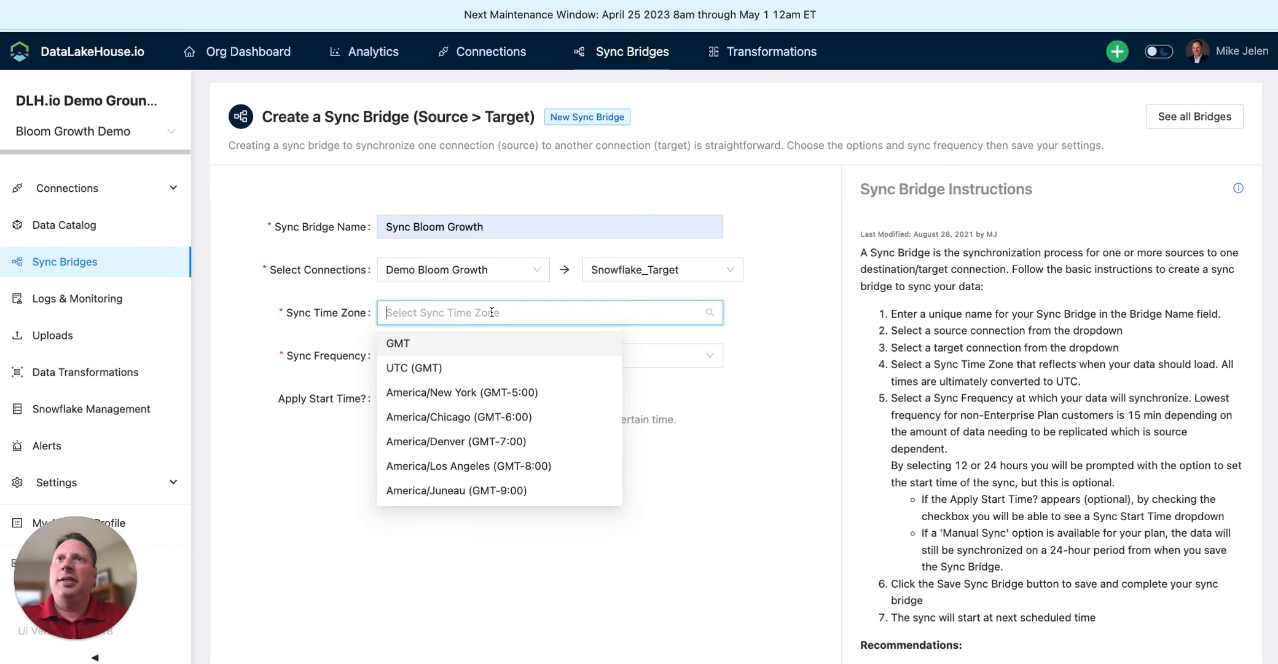
{"action": "left_click", "coordinate": [482, 417]}
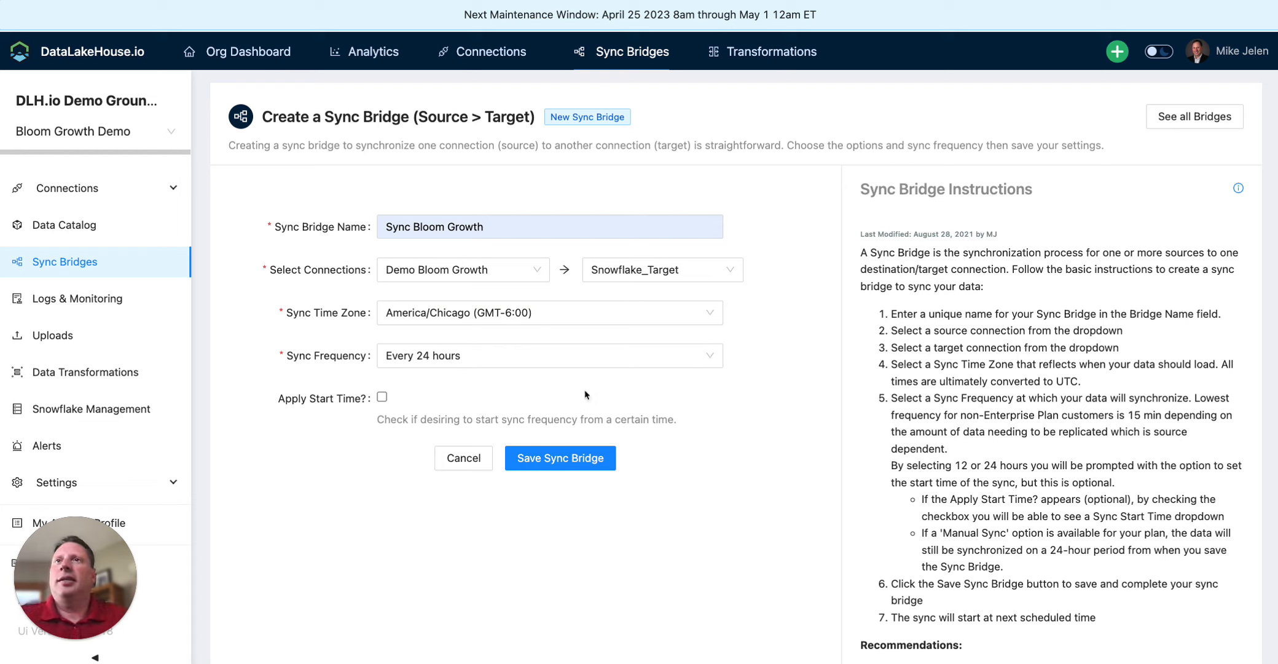
{"action": "left_click", "coordinate": [653, 357]}
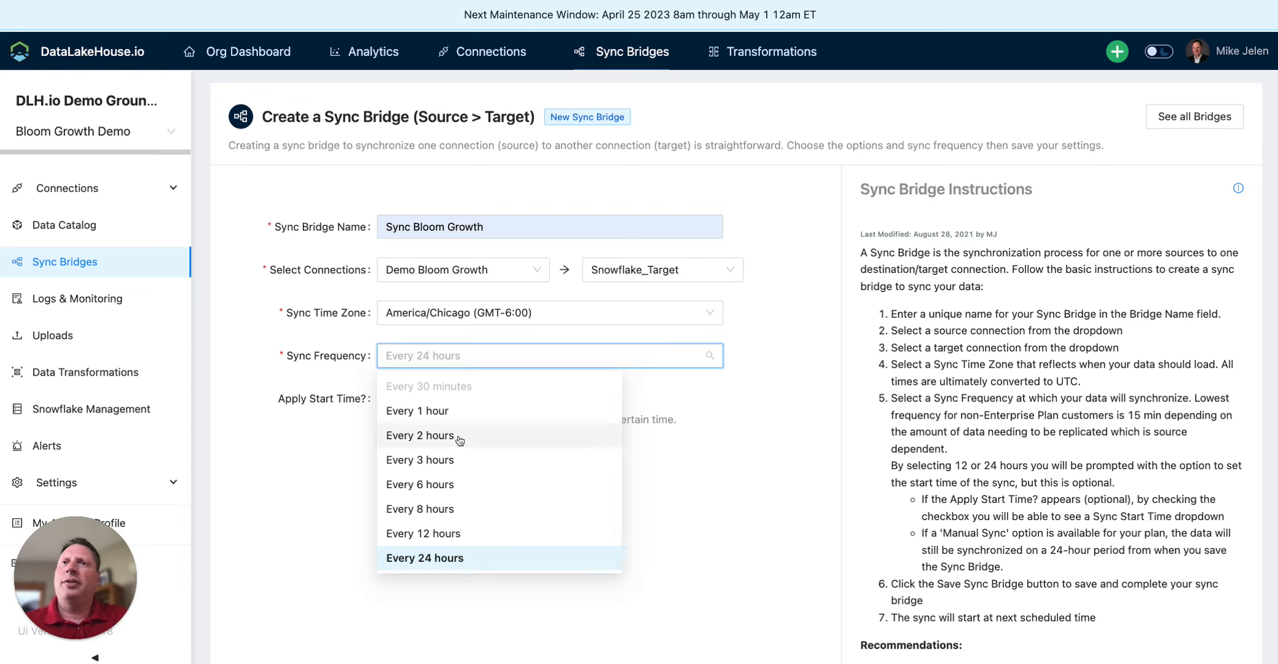
{"action": "left_click", "coordinate": [457, 411]}
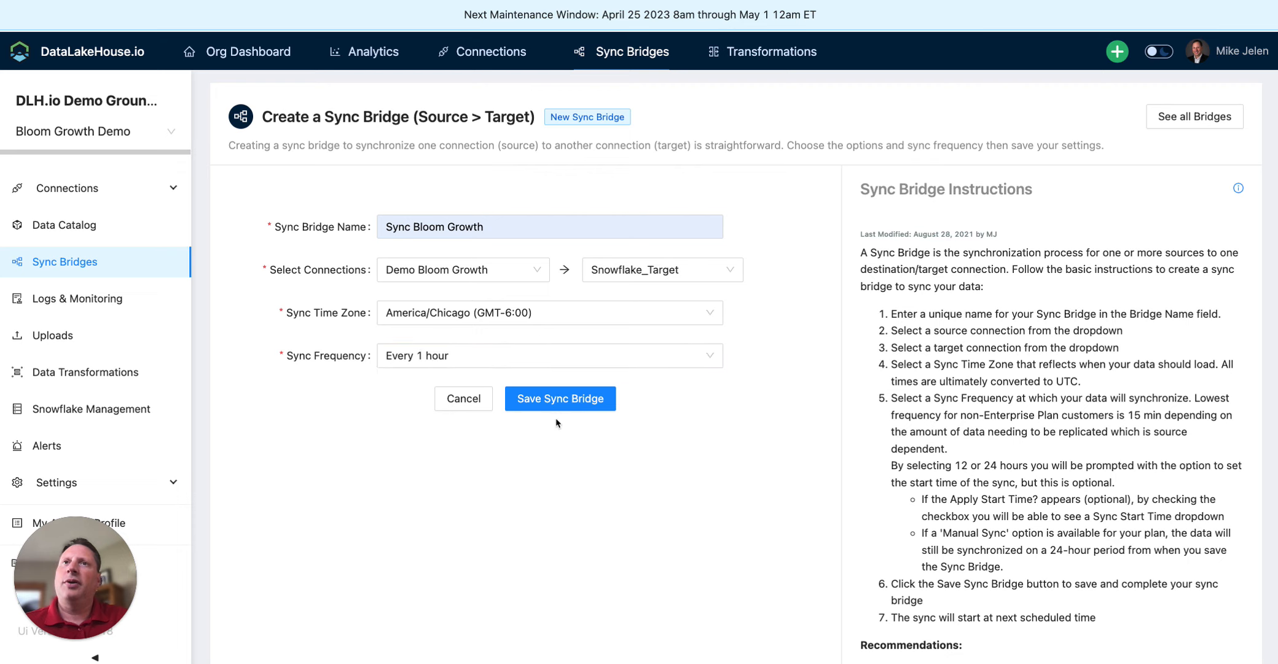
{"action": "left_click", "coordinate": [554, 399]}
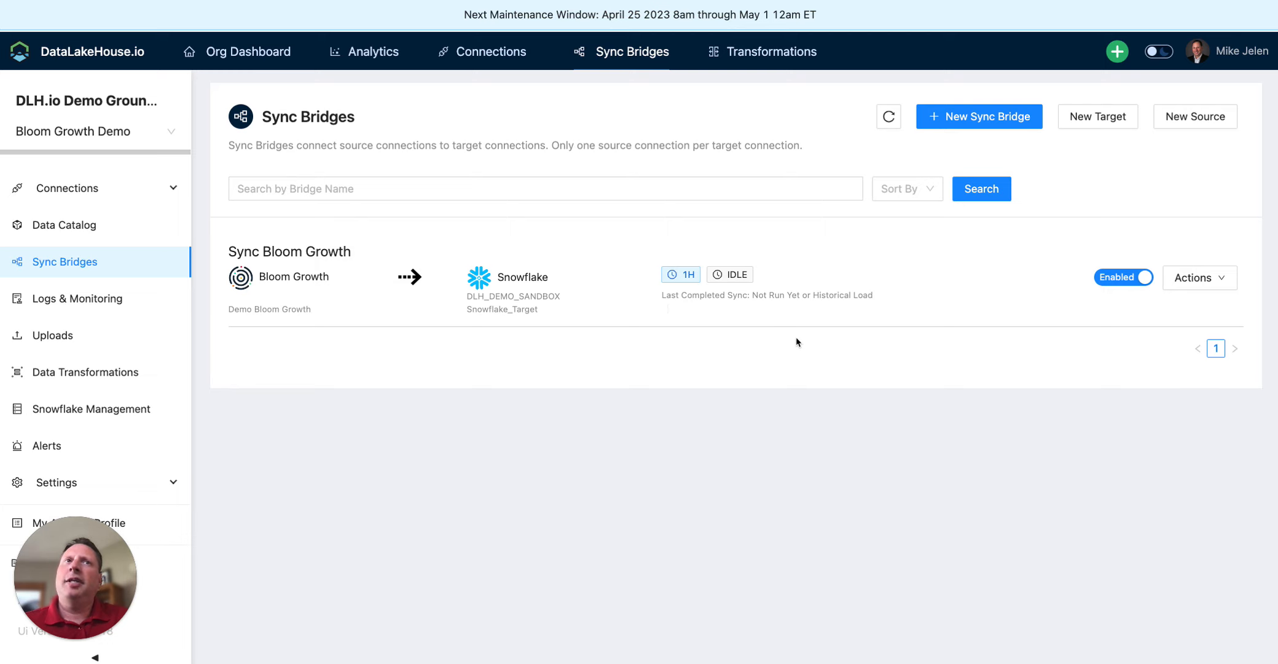
Run the Sync Bloom Growth bridge manually right now and confirm the manual start
{"action": "left_click", "coordinate": [1223, 284]}
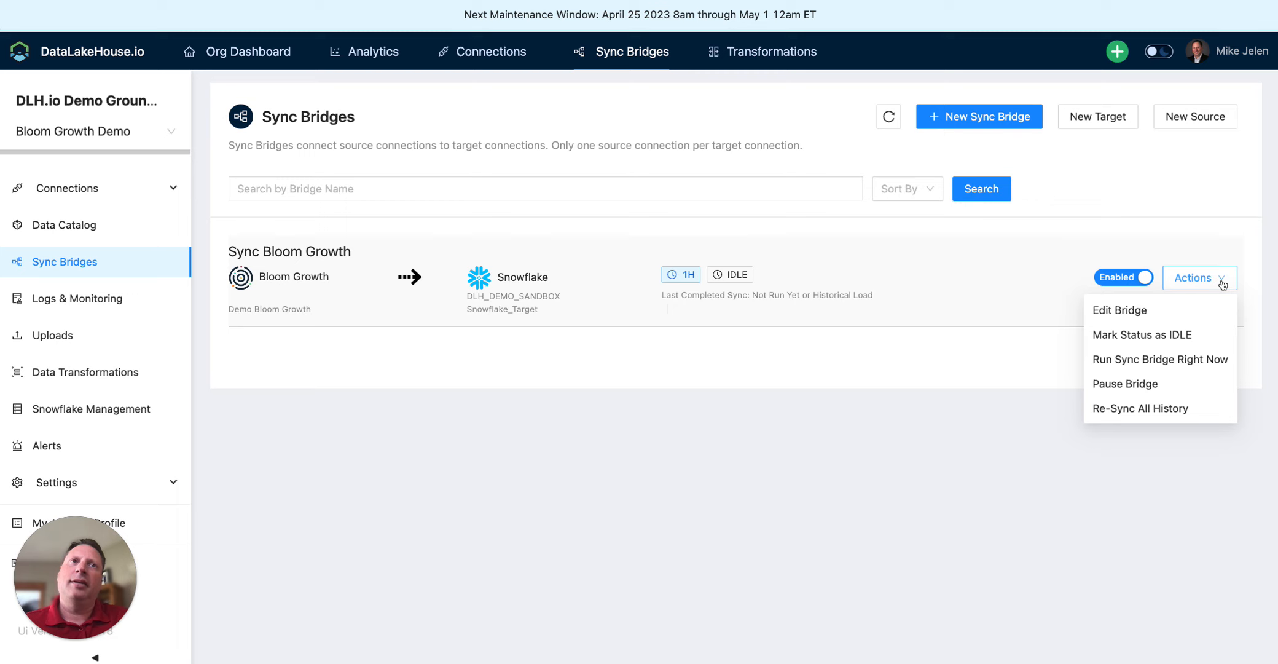
{"action": "left_click", "coordinate": [1183, 360]}
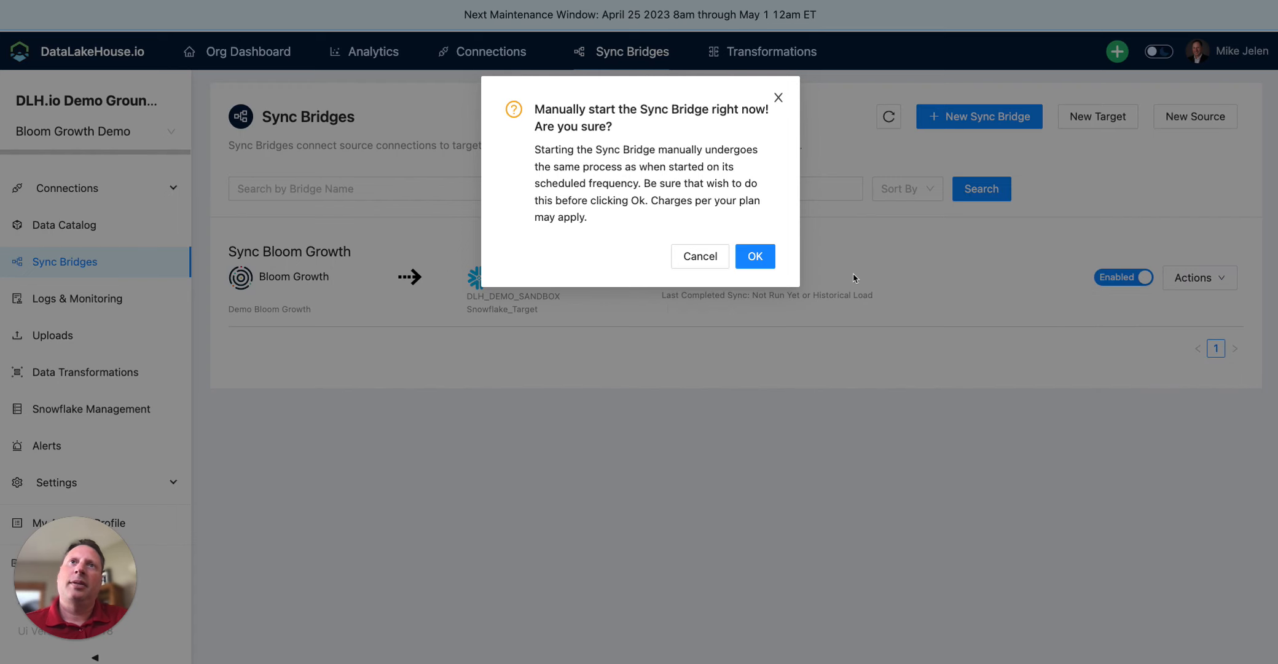
{"action": "left_click", "coordinate": [755, 256]}
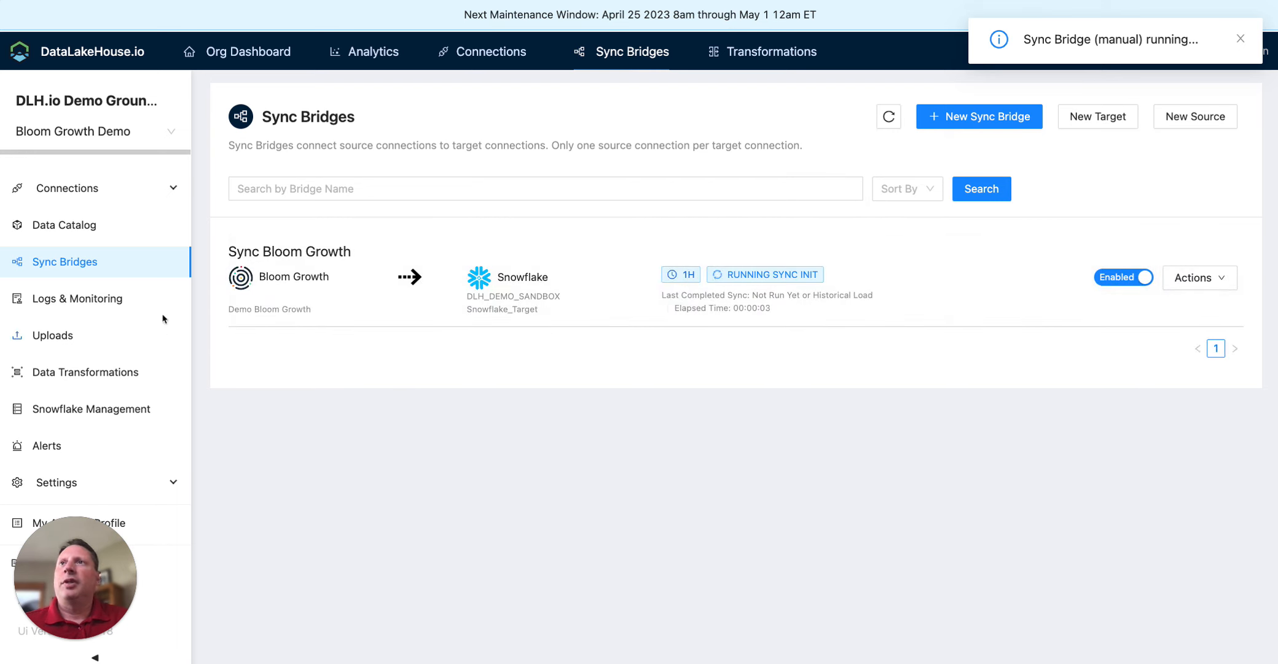
Open the logs and review the Sync Bloom Growth entries from the oldest sync start toward the newer retrieve actions
{"action": "left_click", "coordinate": [108, 299]}
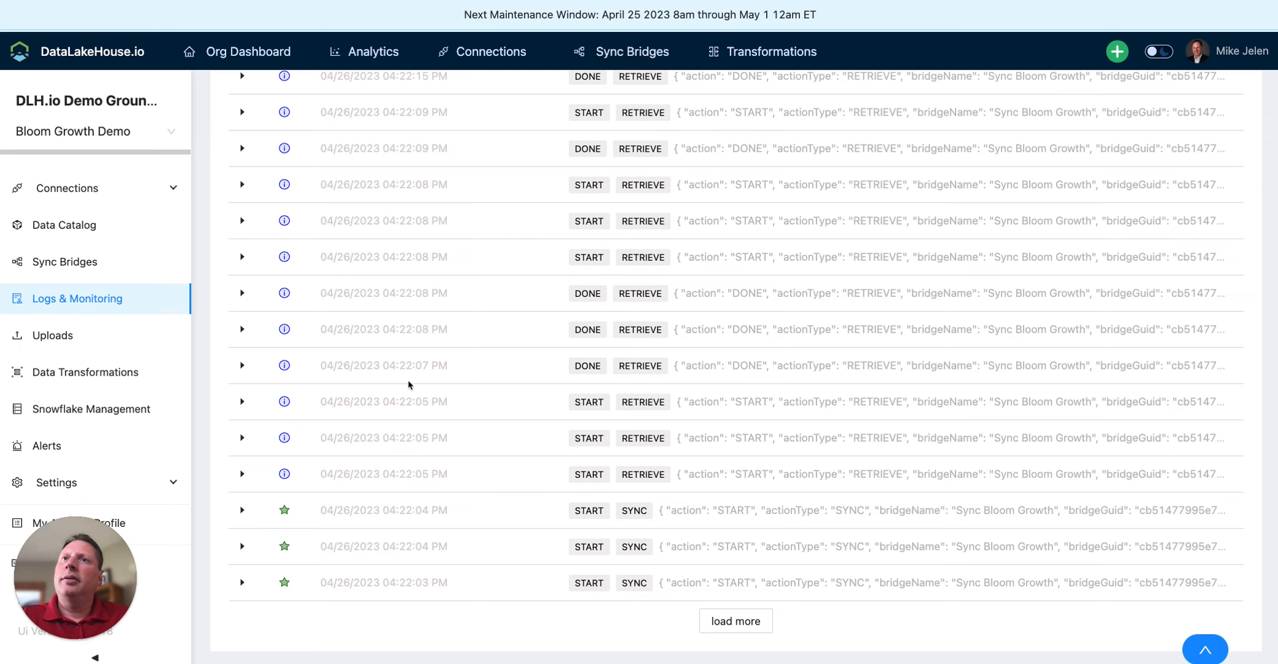
{"action": "scroll", "coordinate": [471, 397], "scroll_direction": "up", "scroll_amount": 1}
{"action": "scroll", "coordinate": [471, 399], "scroll_direction": "up", "scroll_amount": 5}
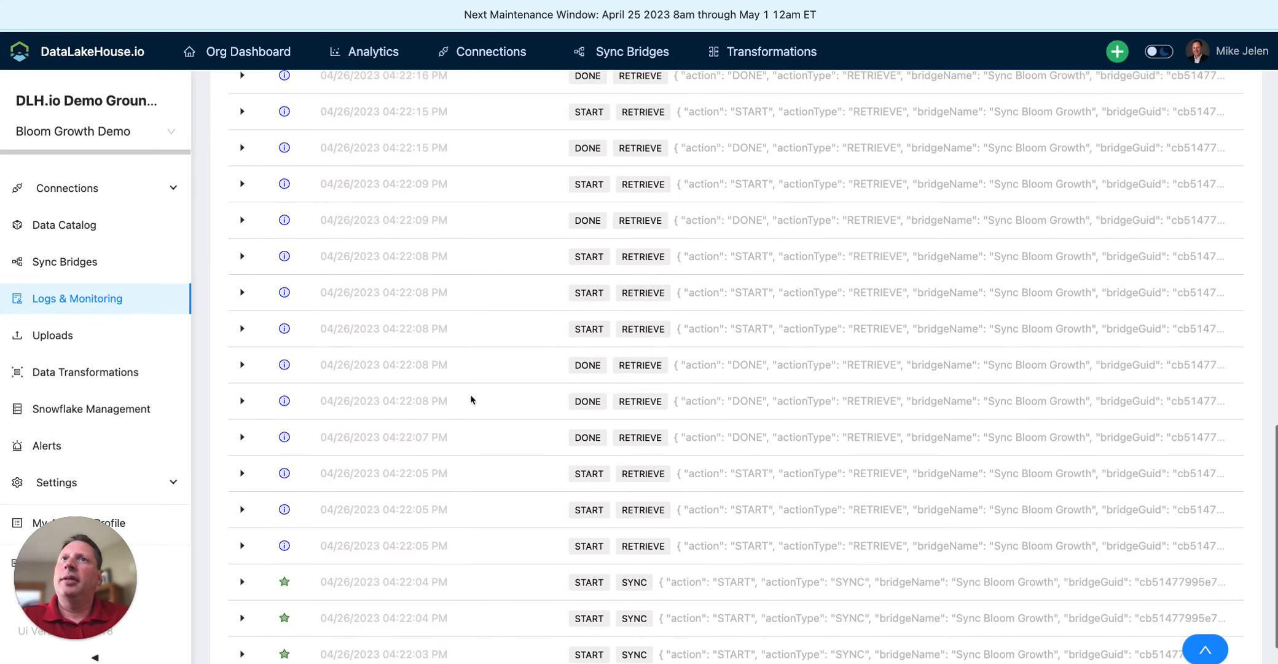
{"action": "scroll", "coordinate": [471, 400], "scroll_direction": "up", "scroll_amount": 4}
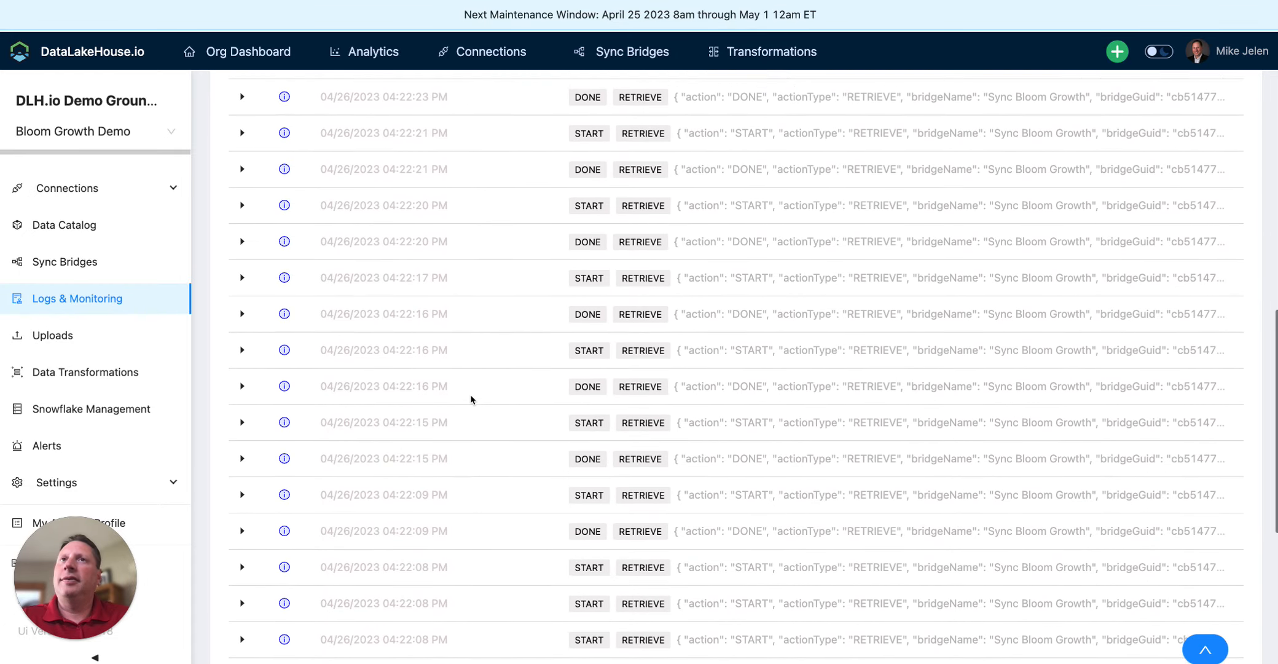
{"action": "scroll", "coordinate": [471, 399], "scroll_direction": "up", "scroll_amount": 4}
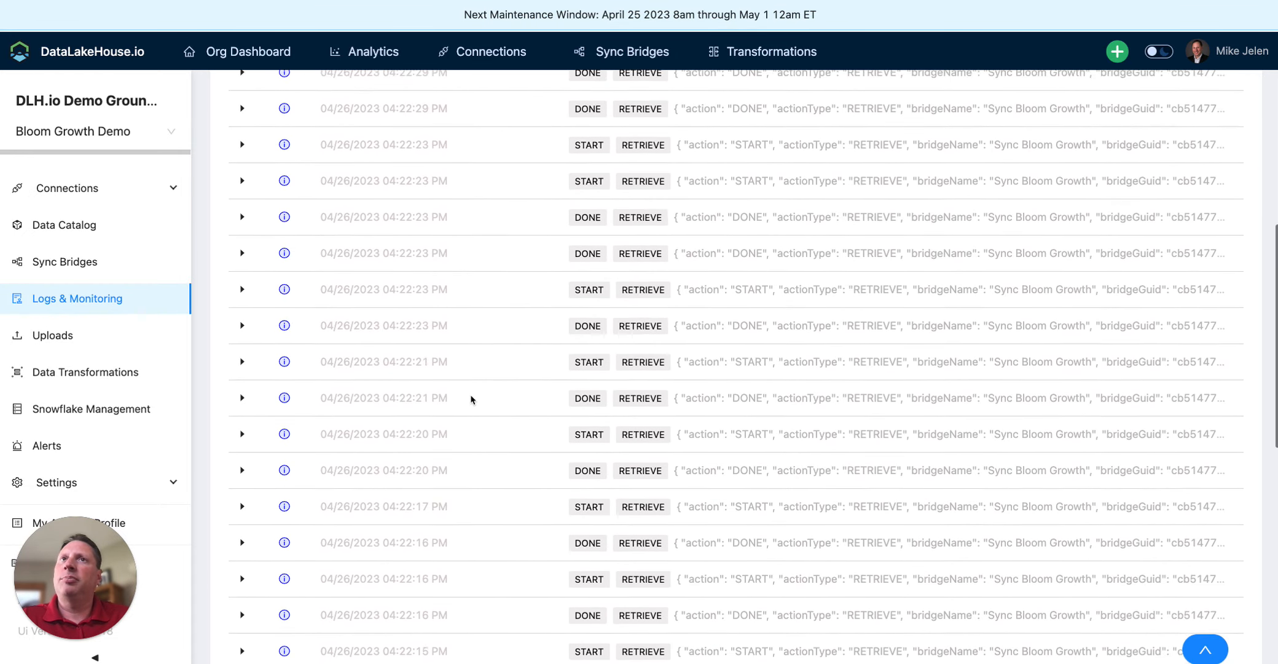
Review the newest log entries of the Sync Bloom Growth run, and check the bridge's status in the sync bridge list
{"action": "scroll", "coordinate": [471, 400], "scroll_direction": "up", "scroll_amount": 3}
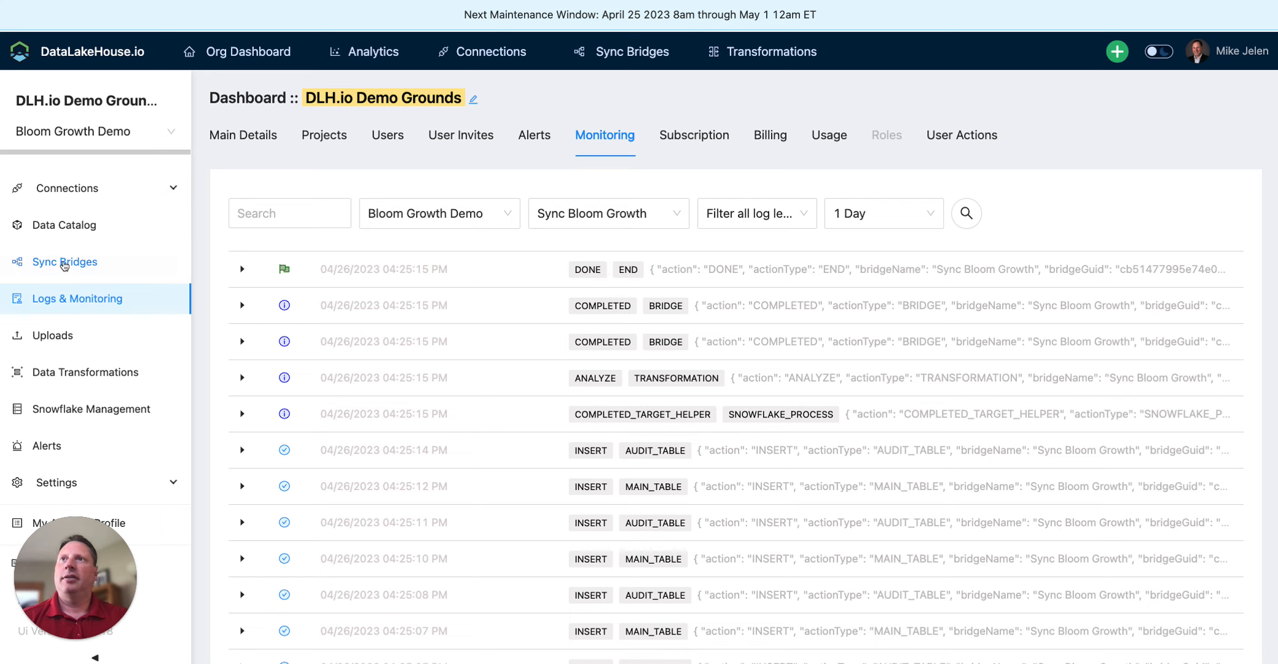
{"action": "left_click", "coordinate": [73, 264]}
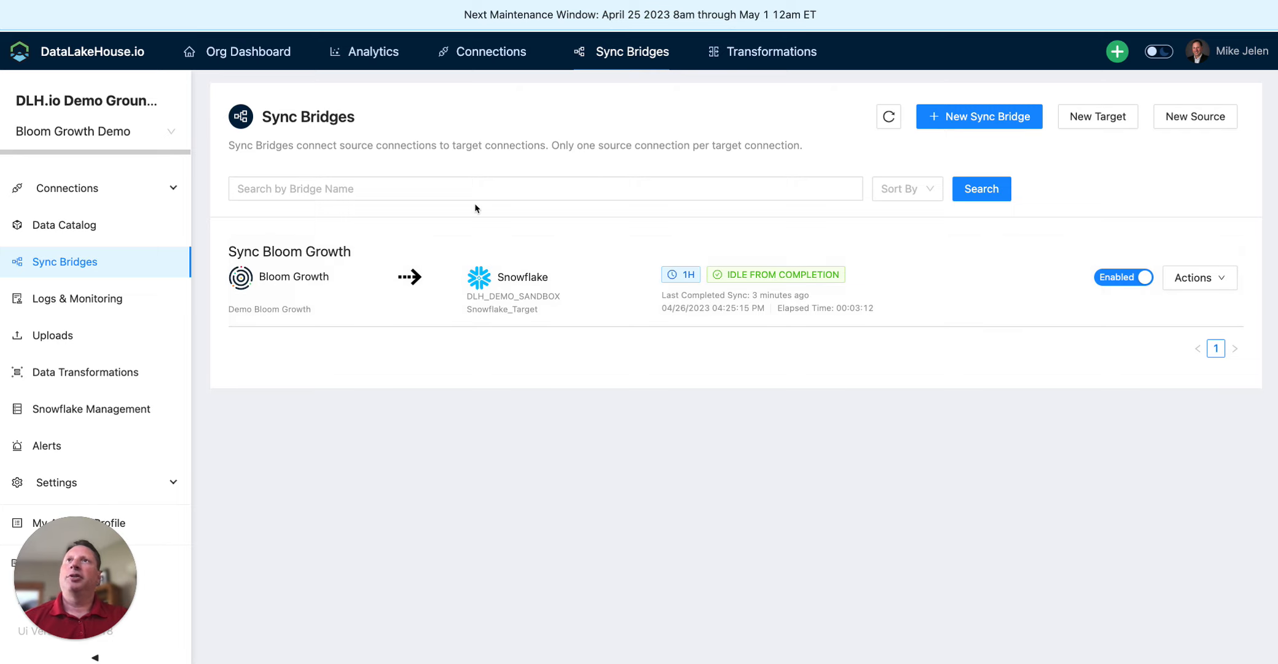
Switch to the Snowflake worksheet and find the tables of the BLOOMDEMO_BLOOM_GROWTH schema in the DLH_DEMO_SANDBOX database
{"action": "key", "text": "ctrl+Tab"}
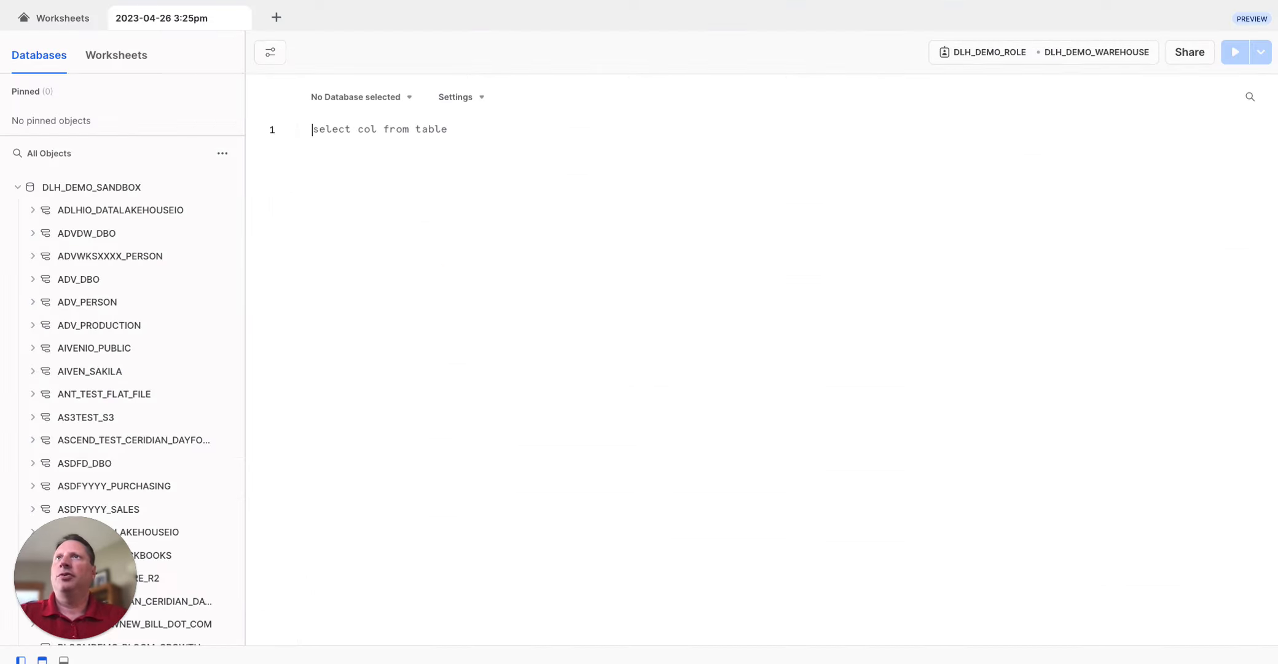
{"action": "mouse_move", "coordinate": [110, 193]}
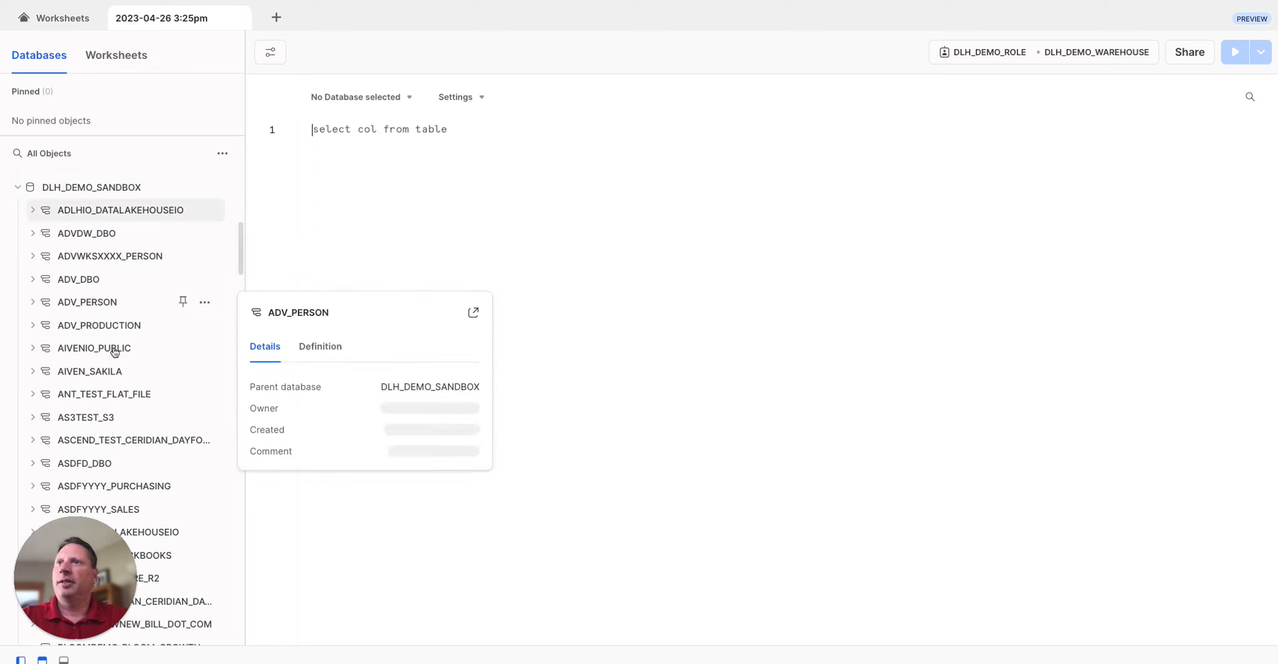
{"action": "scroll", "coordinate": [117, 352], "scroll_direction": "down", "scroll_amount": 5}
{"action": "scroll", "coordinate": [116, 352], "scroll_direction": "down", "scroll_amount": 6}
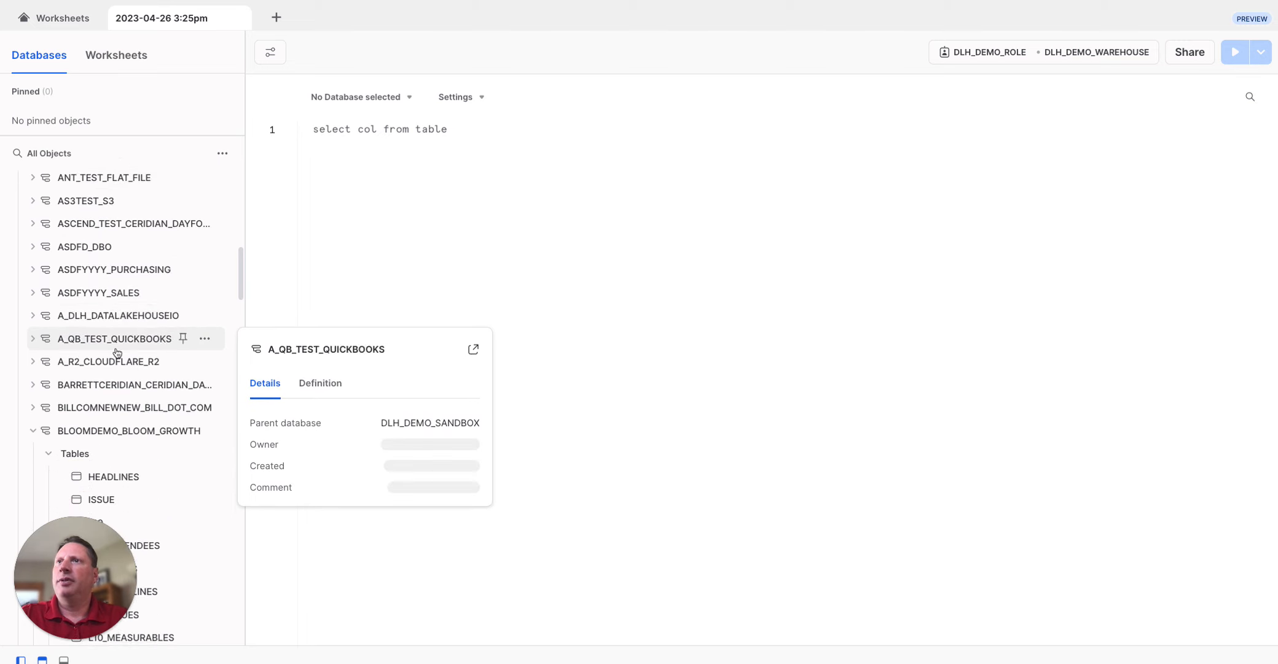
{"action": "scroll", "coordinate": [82, 311], "scroll_direction": "down", "scroll_amount": 2}
{"action": "scroll", "coordinate": [64, 281], "scroll_direction": "down", "scroll_amount": 2}
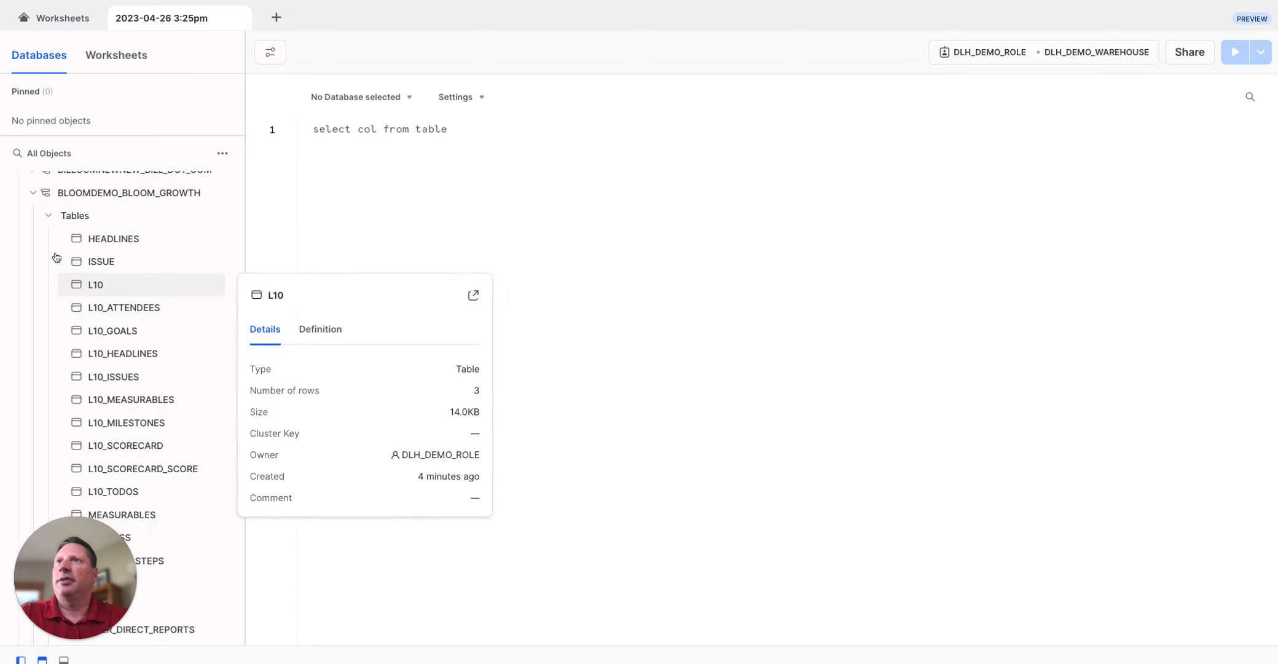
Inspect the details of synced tables such as ISSUE and L10_ATTENDEES, and return to the sync bridge list in DataLakeHouse.io
{"action": "scroll", "coordinate": [52, 254], "scroll_direction": "down", "scroll_amount": 1}
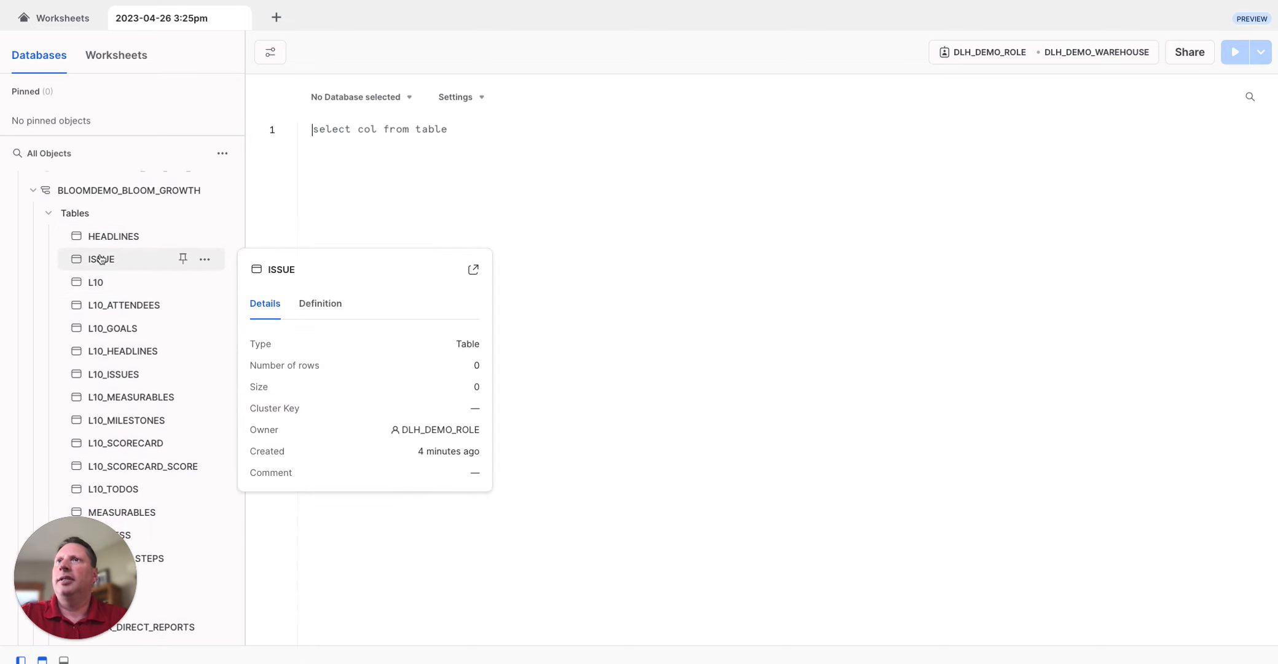
{"action": "mouse_move", "coordinate": [123, 312]}
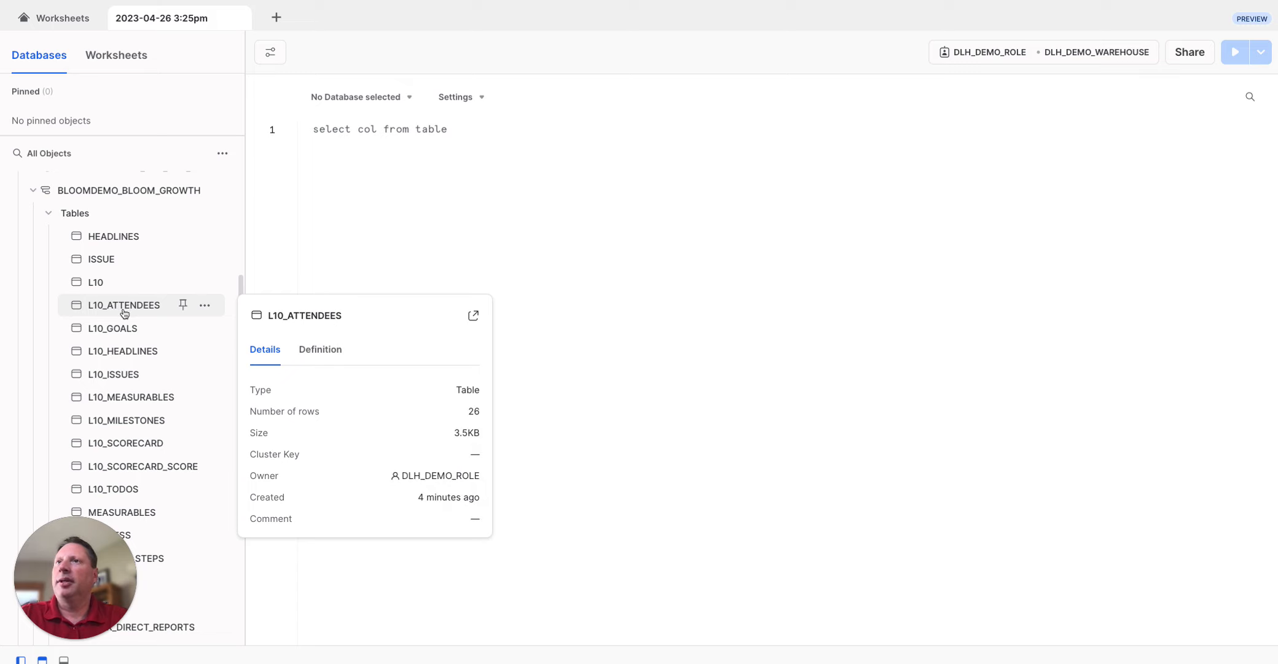
{"action": "mouse_move", "coordinate": [120, 378]}
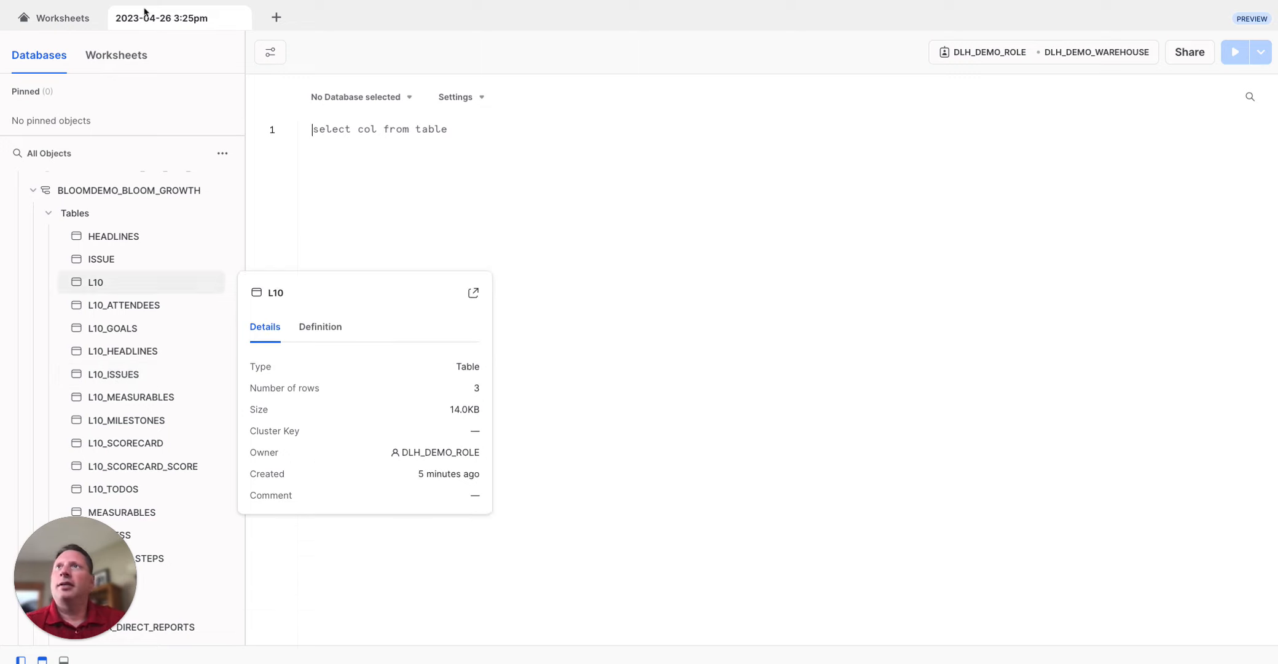
{"action": "left_click", "coordinate": [185, 0]}
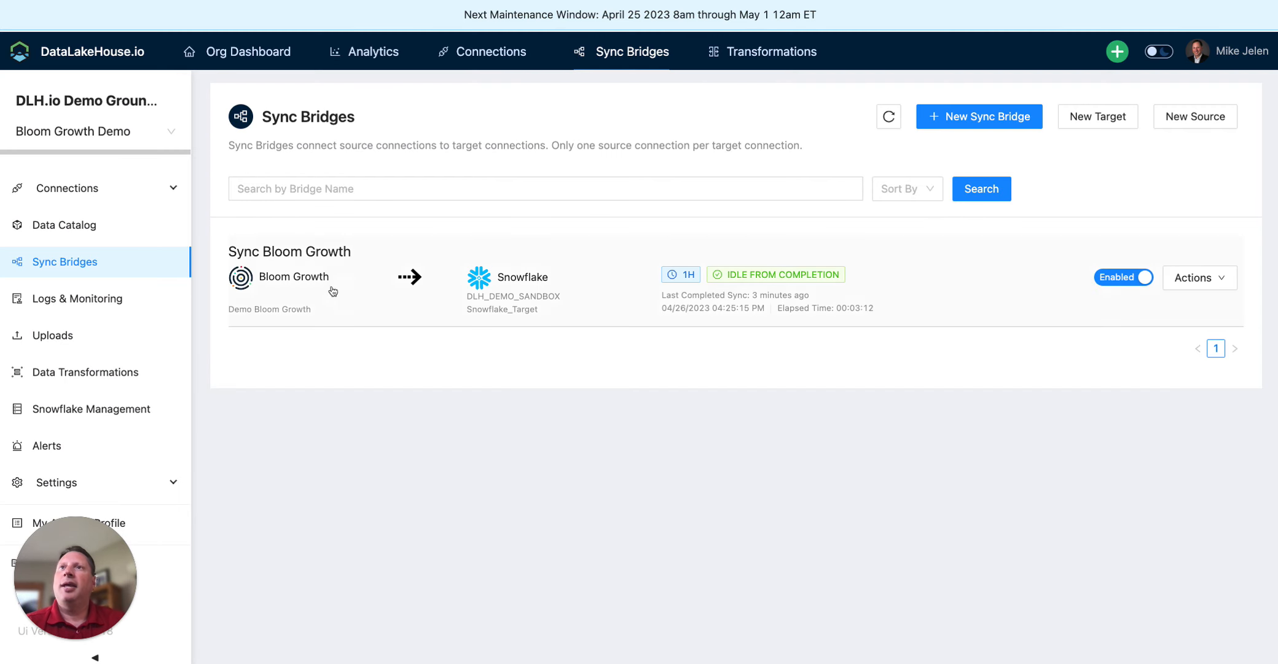